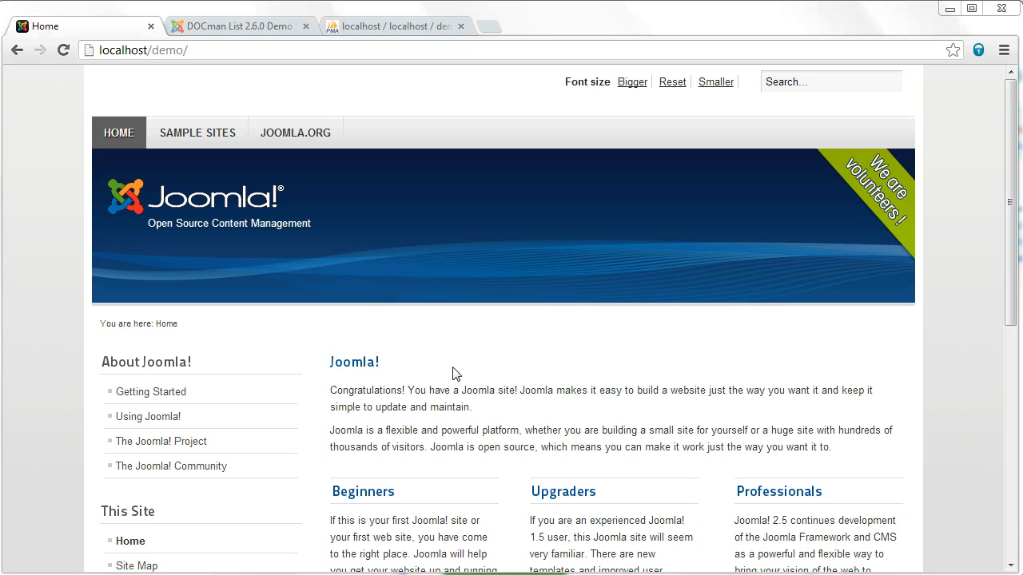
Step: Switch to the Joomla administration site and open the Extension Manager's install page
left_click(274, 24)
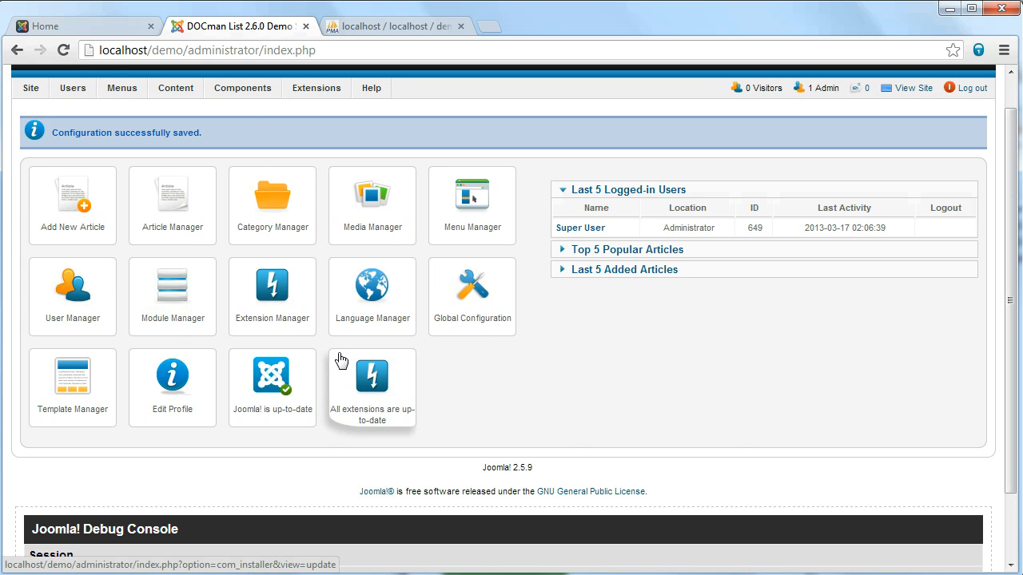
scroll(339, 361, "up", 1)
scroll(340, 362, "down", 3)
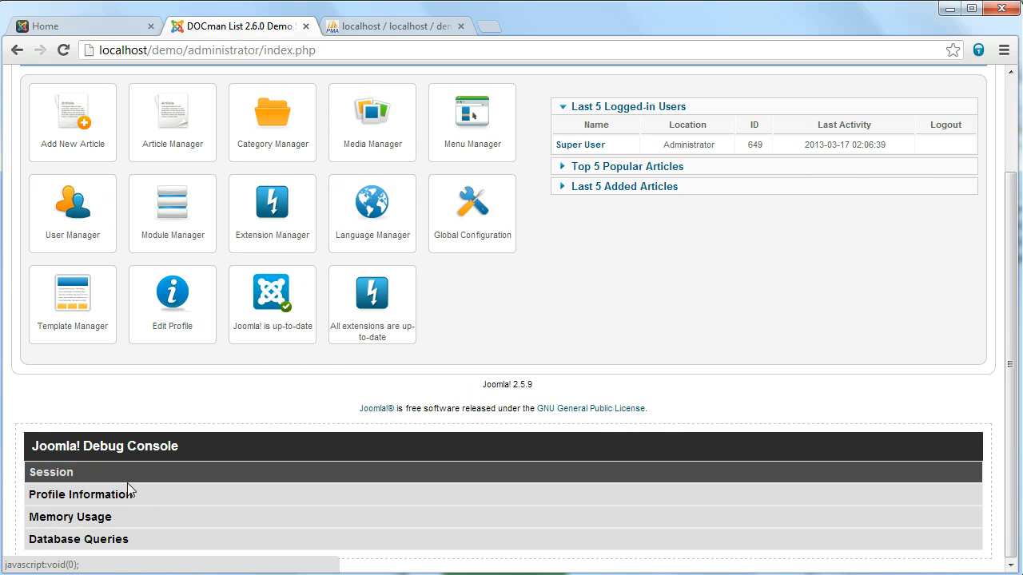
scroll(258, 178, "up", 3)
mouse_move(320, 126)
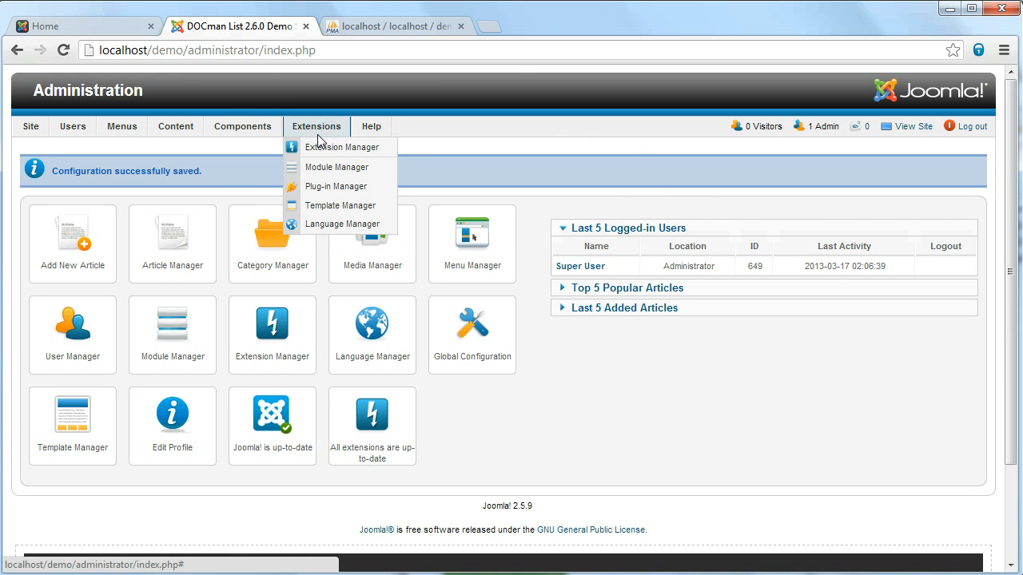
left_click(319, 149)
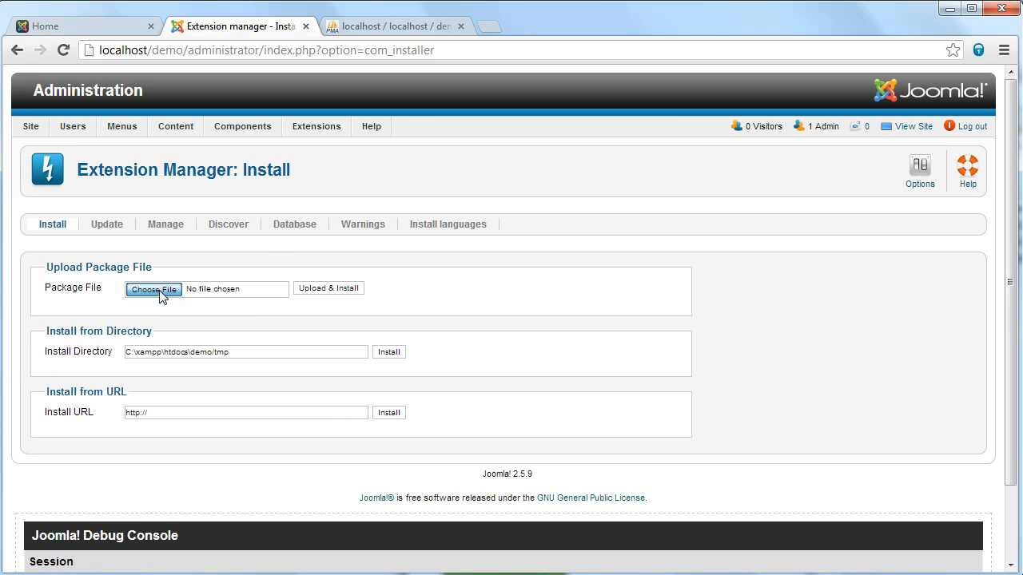
Step: Upload and install the com_extman1.0.0RC4 (2).tar.gz package, and check for EXTman among the components
left_click(161, 293)
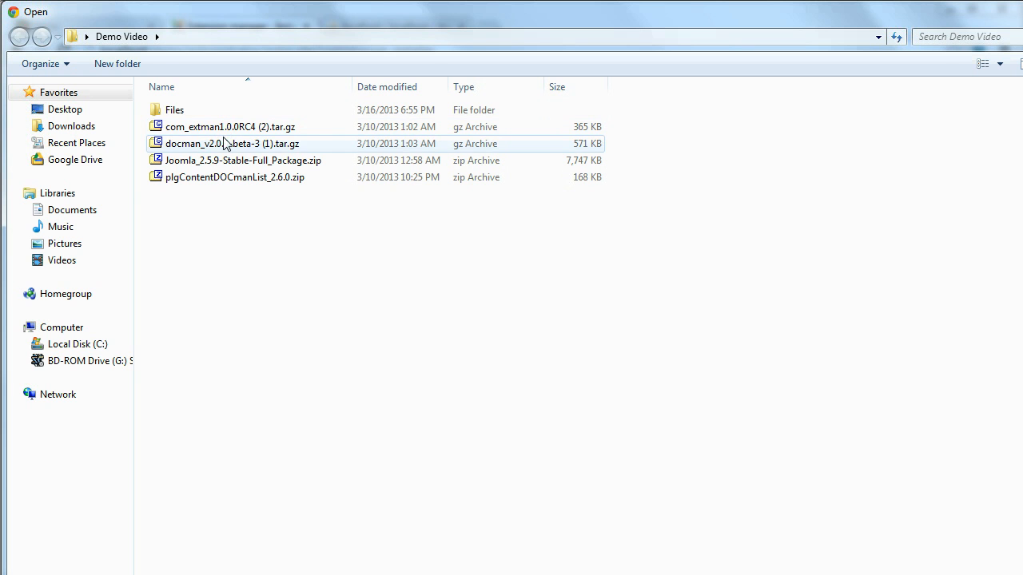
left_click(225, 129)
left_click(225, 147)
left_click(223, 131)
left_click(218, 142)
left_click(225, 130)
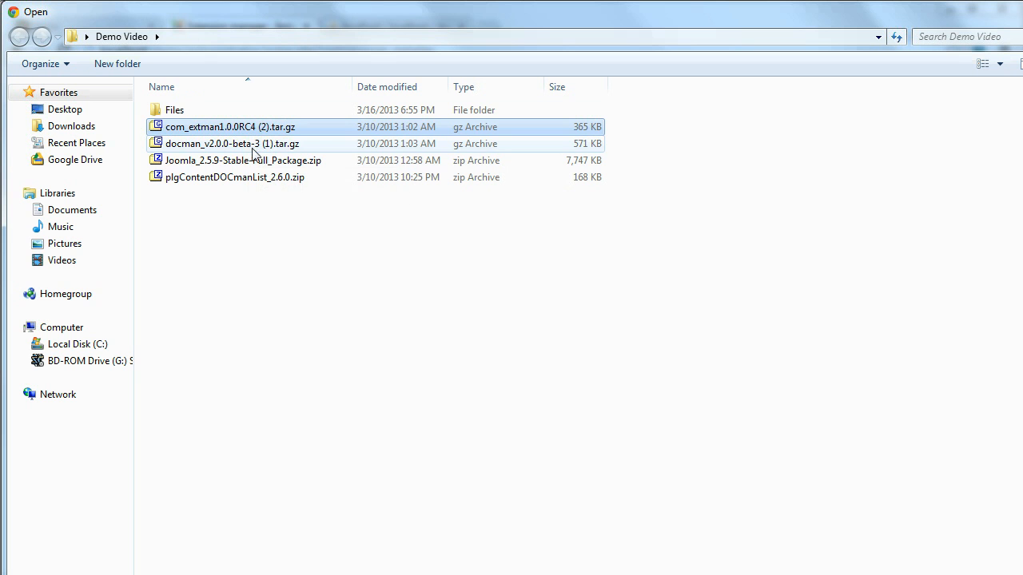
double_click(246, 128)
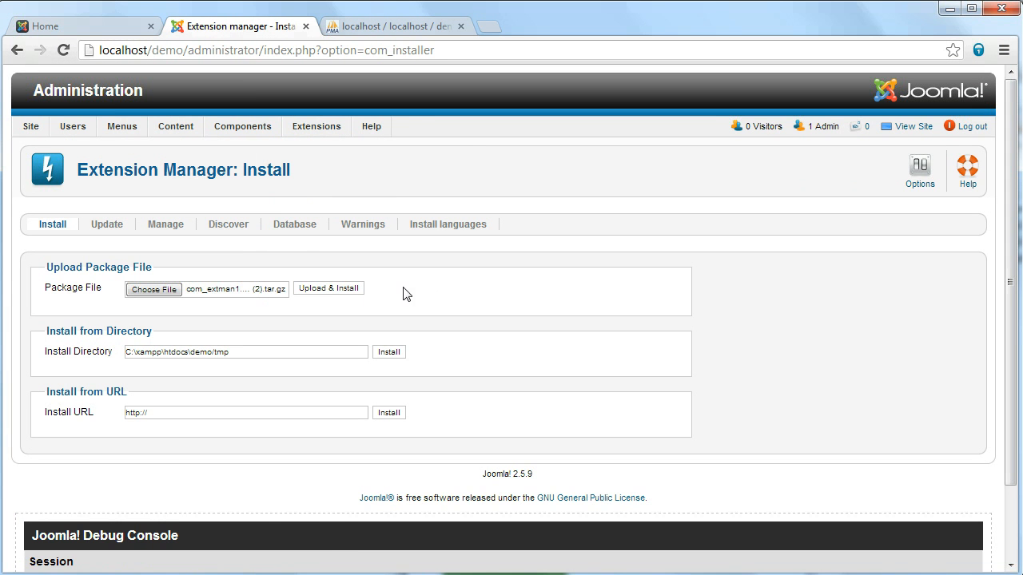
left_click(350, 289)
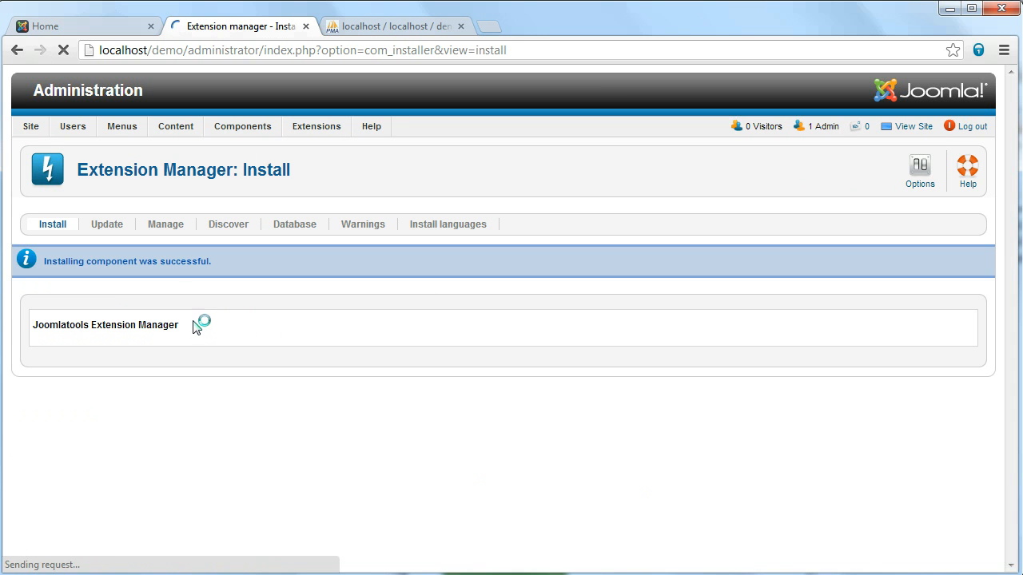
mouse_move(230, 124)
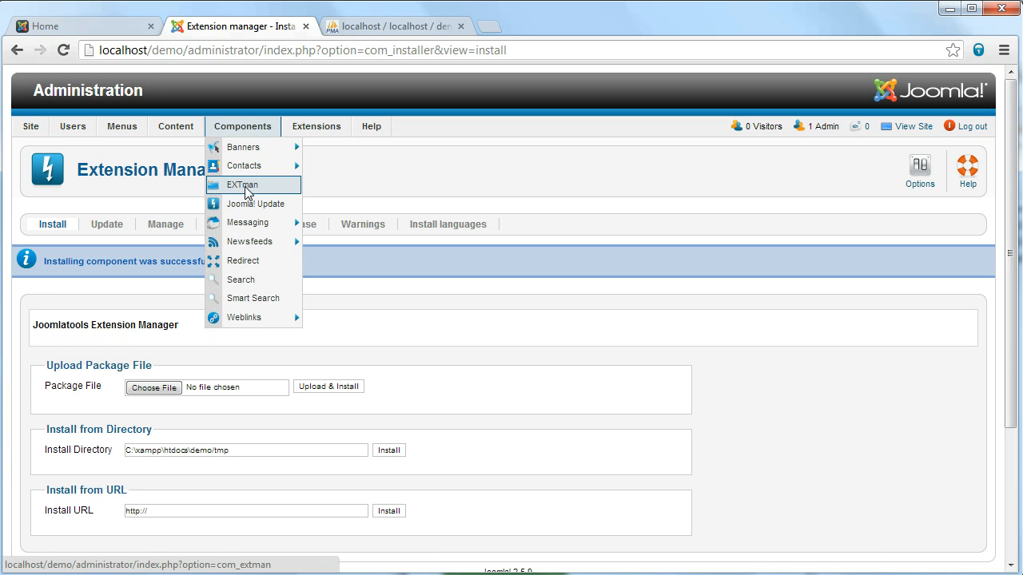
Step: Upload and install the docman_v2.0.0-beta-3 (1).tar.gz package, and check for DOCman among the components
left_click(160, 388)
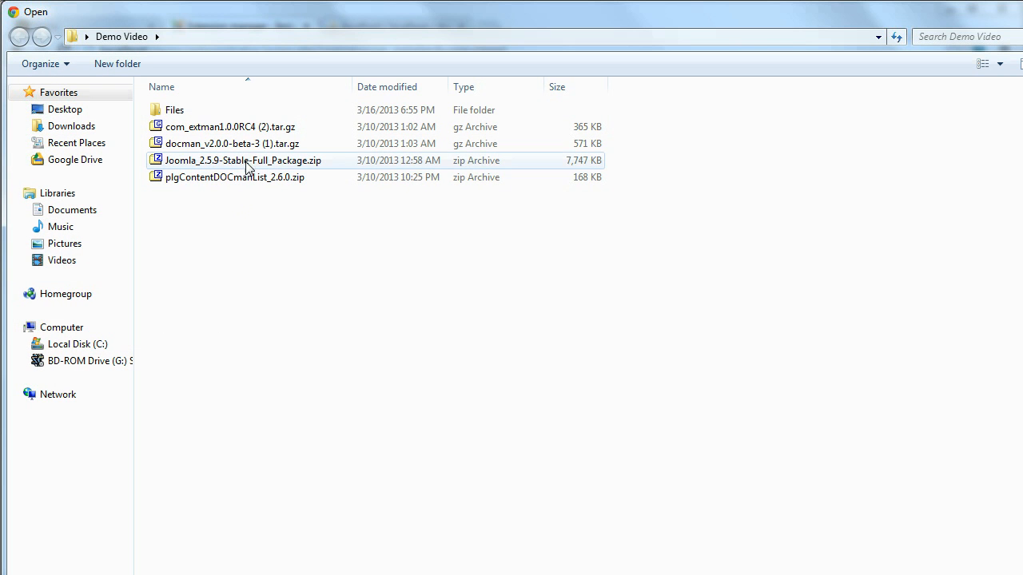
left_click(252, 149)
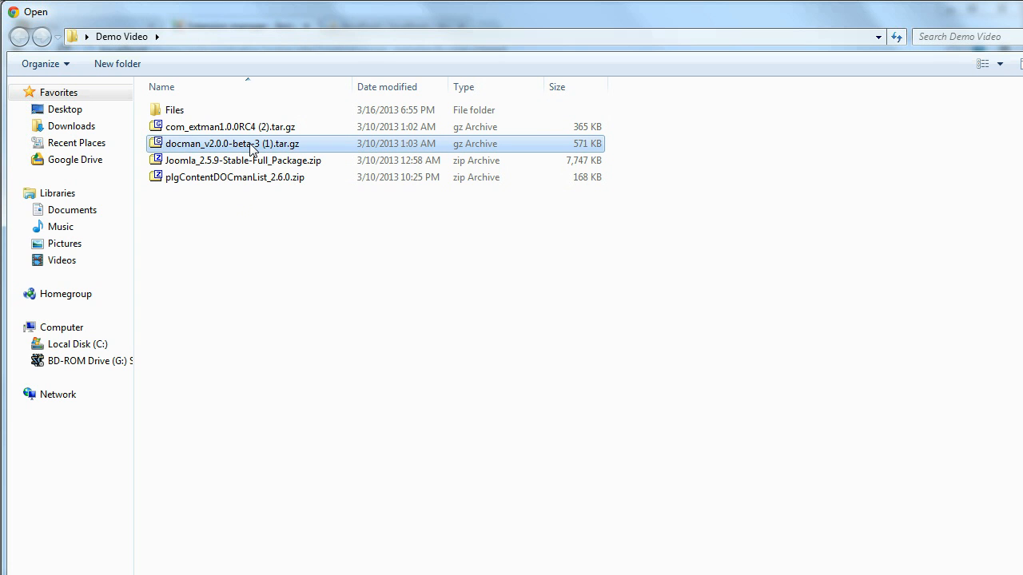
double_click(253, 148)
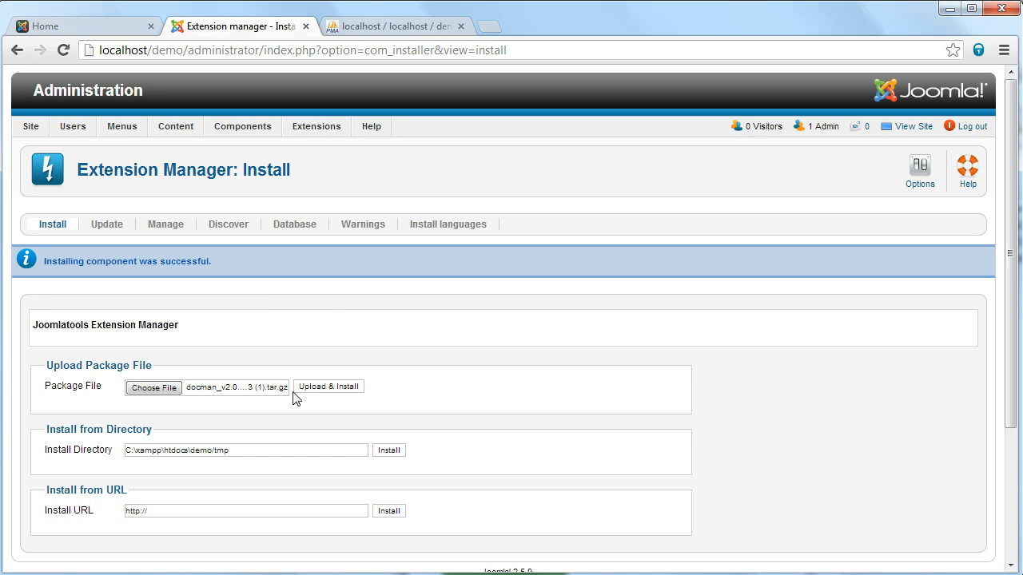
left_click(312, 390)
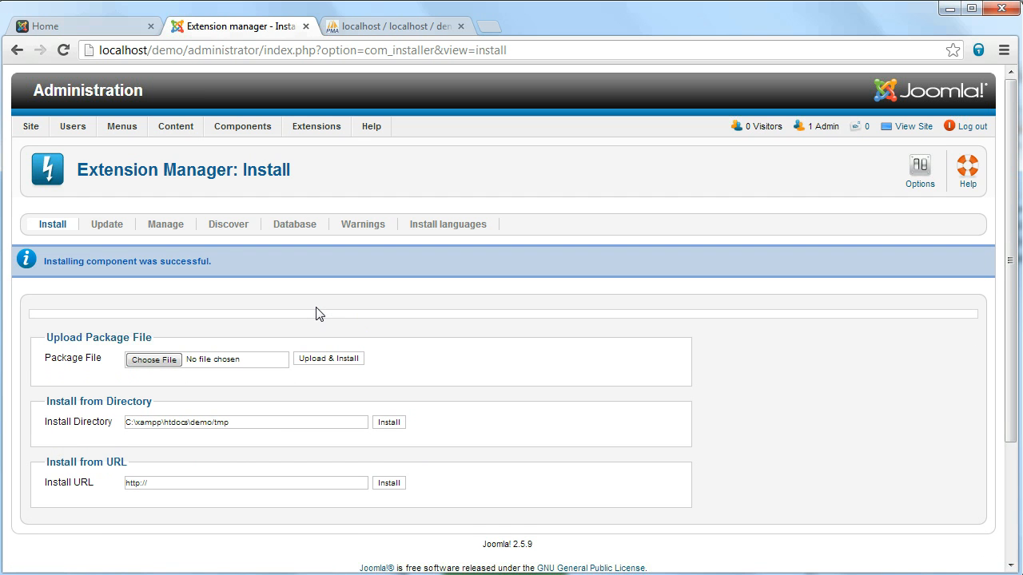
mouse_move(243, 126)
mouse_move(240, 187)
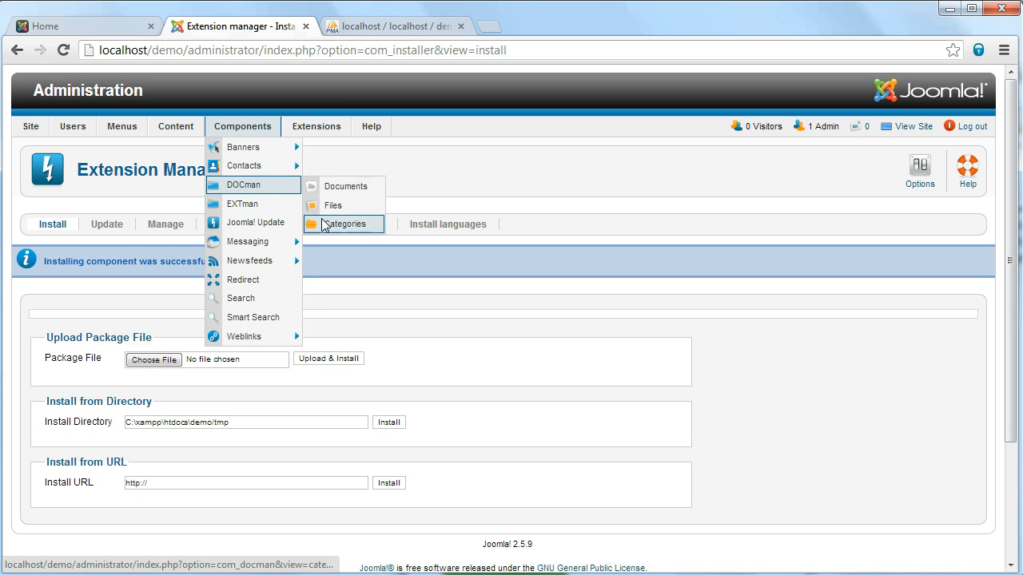
Step: Upload and install the plgContentDOCmanList_2.6.0.zip plugin package
left_click(155, 362)
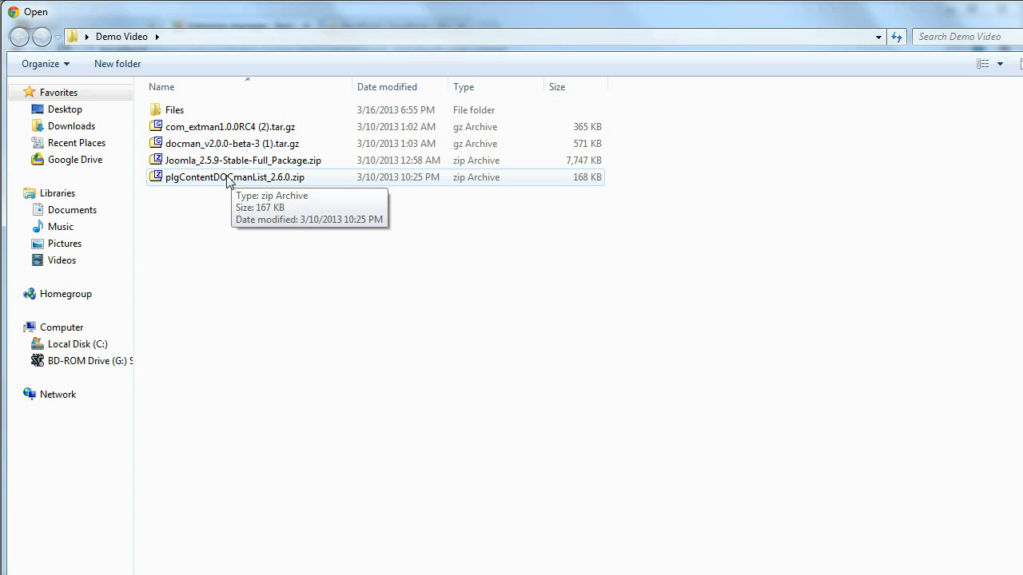
left_click(213, 179)
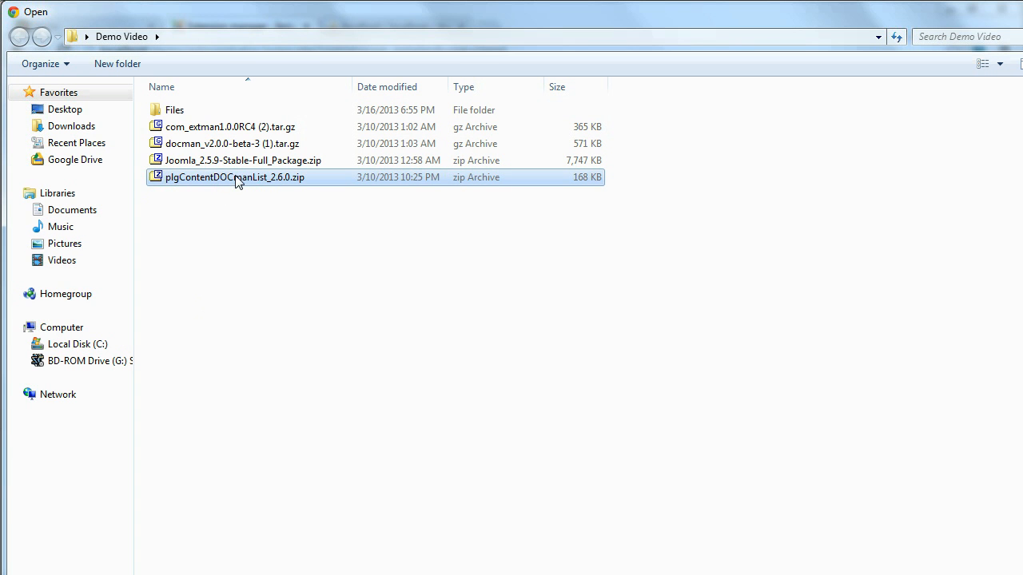
double_click(293, 180)
left_click(340, 360)
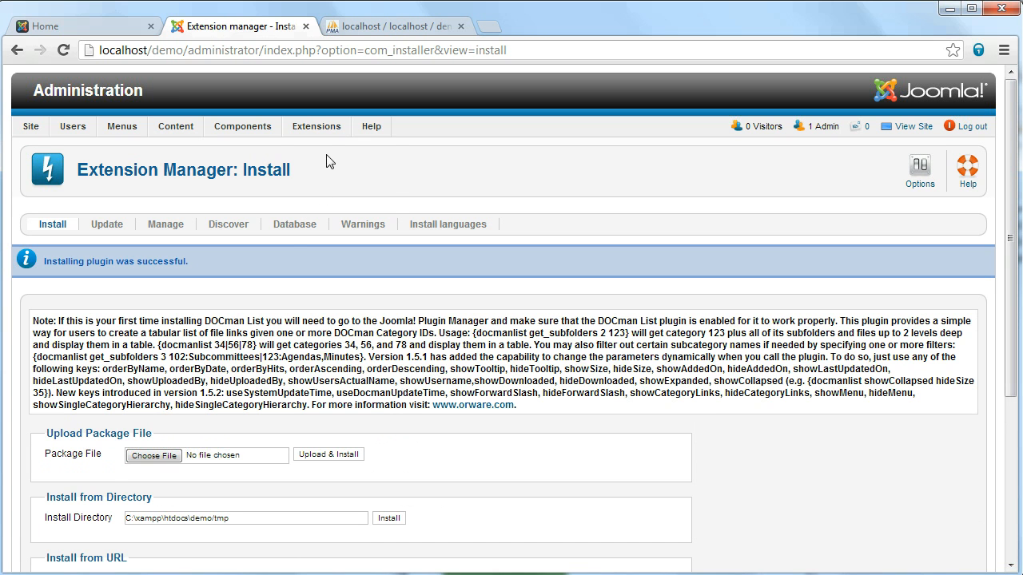
Step: Enable the "Content - File Listing Plugin for DOCman" plugin in the Plug-in Manager
mouse_move(319, 128)
left_click(322, 187)
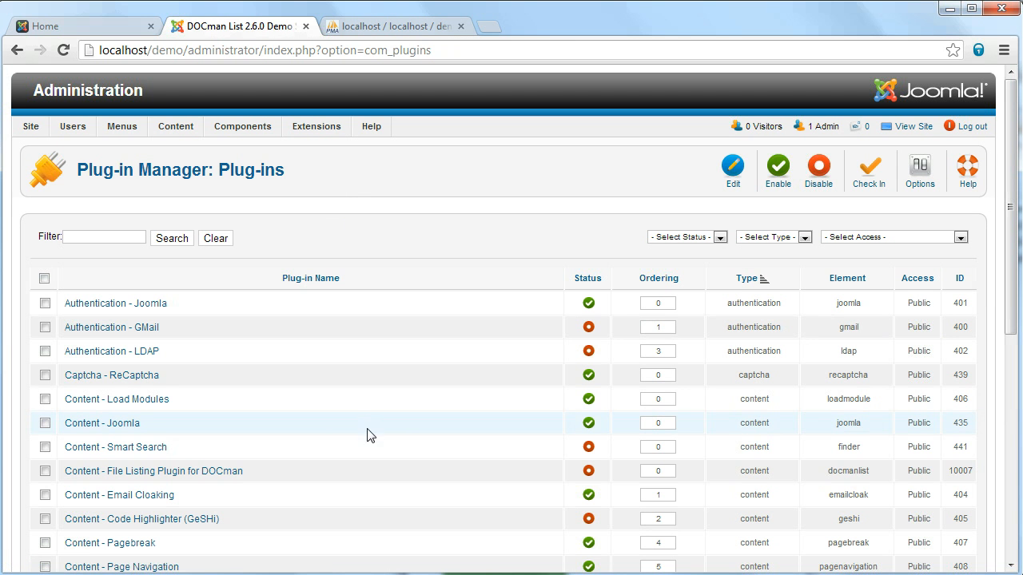
left_click(588, 473)
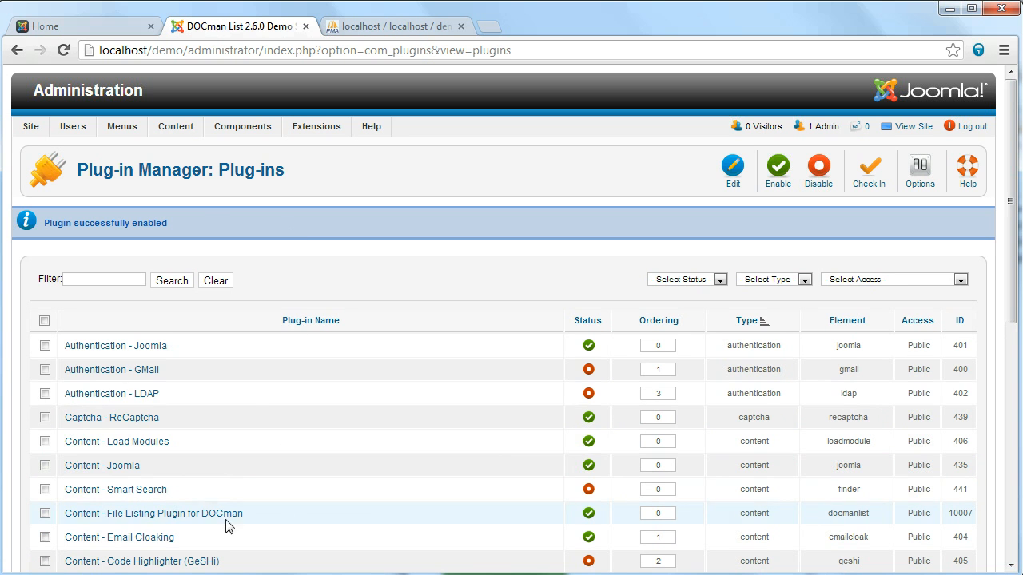
Step: View the DOCman Files area and its Categories list to check for existing content
mouse_move(242, 127)
mouse_move(266, 185)
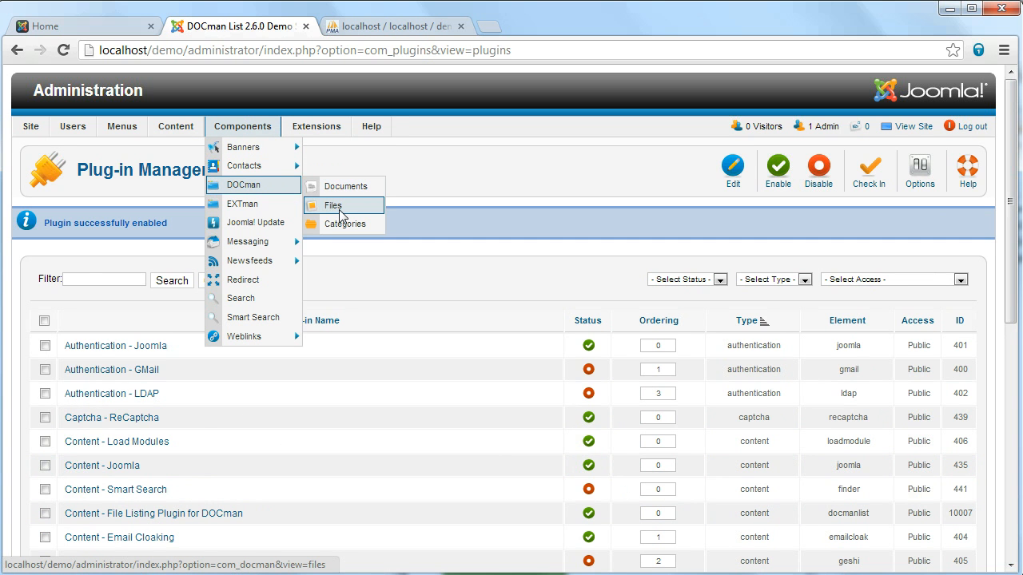
left_click(339, 211)
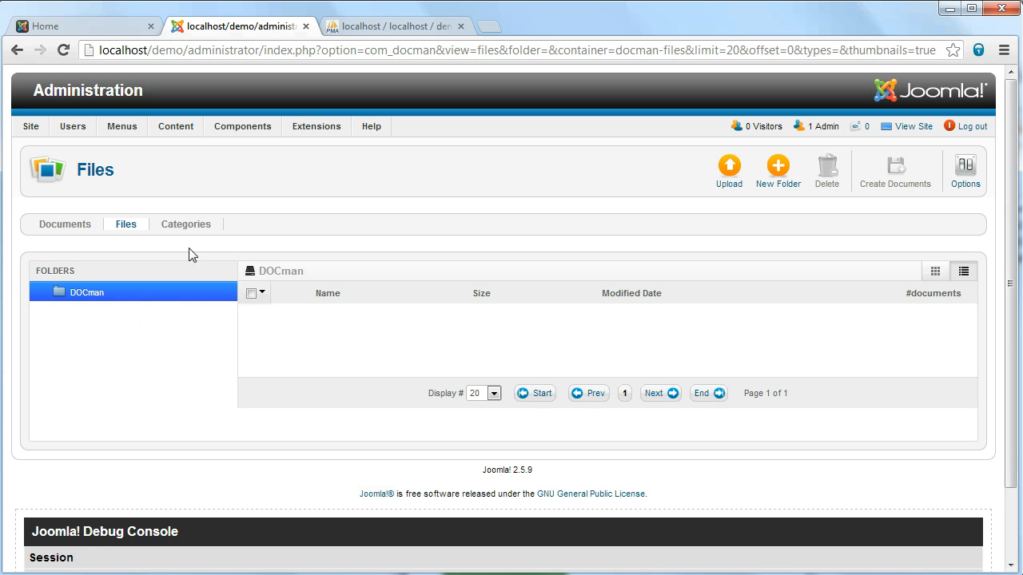
left_click(196, 227)
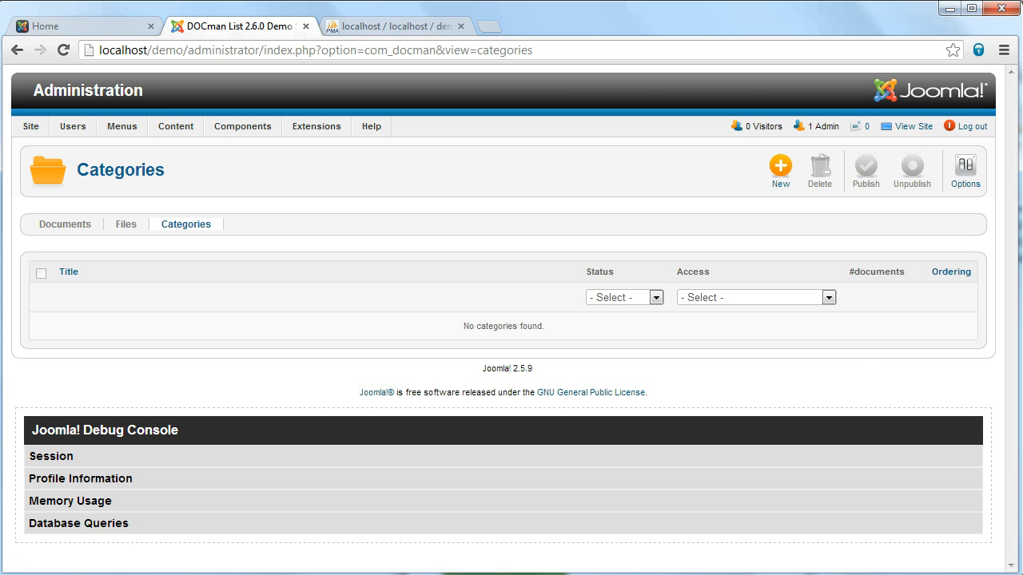
Step: Switch to the Demo Video folder and examine its Files subfolders, including Board Policies and Administrative Procedures and the 2011-03-27 photos
left_click_drag(1022, 96, 636, 62)
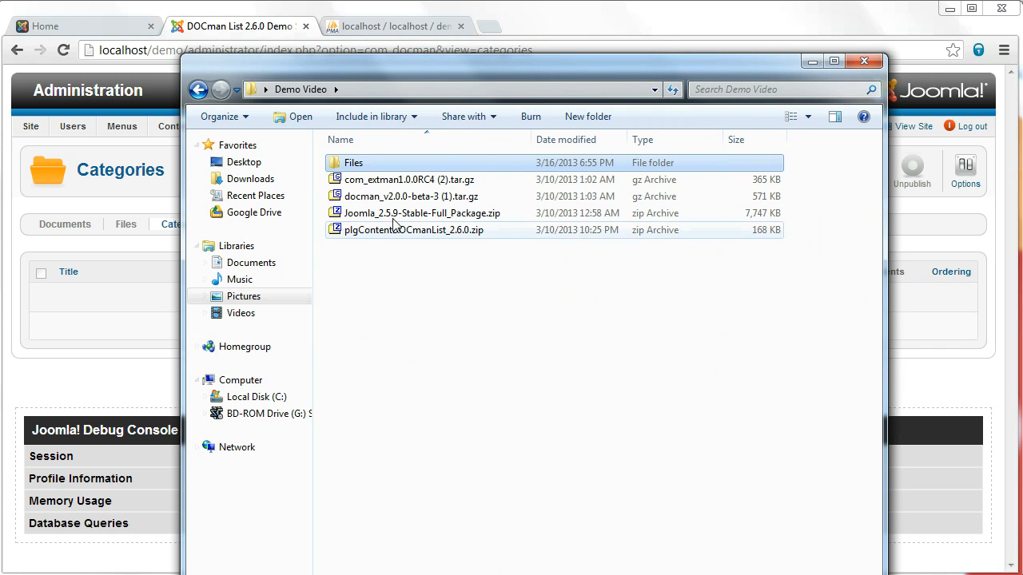
double_click(349, 166)
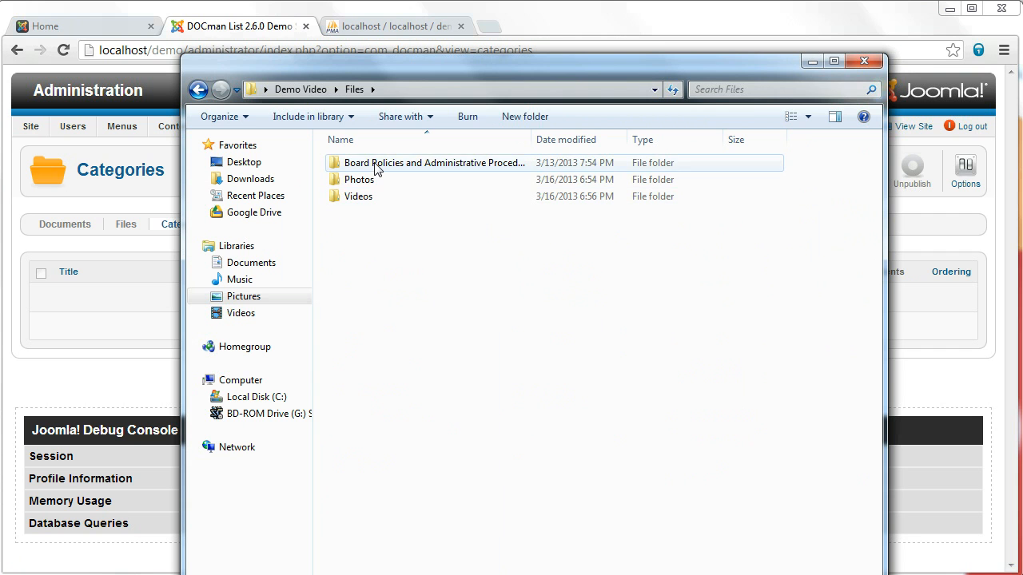
double_click(376, 165)
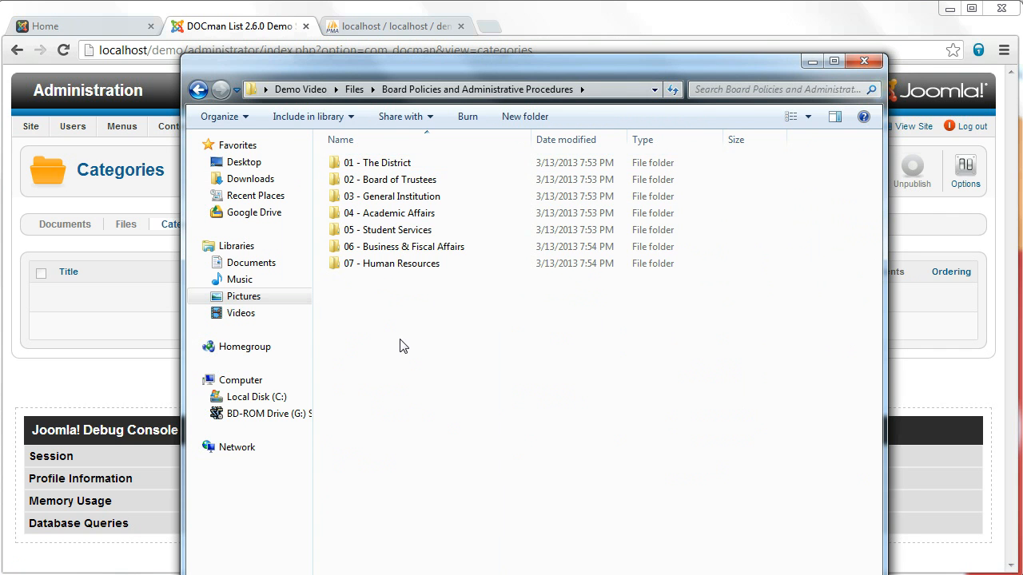
key("BackSpace")
double_click(361, 195)
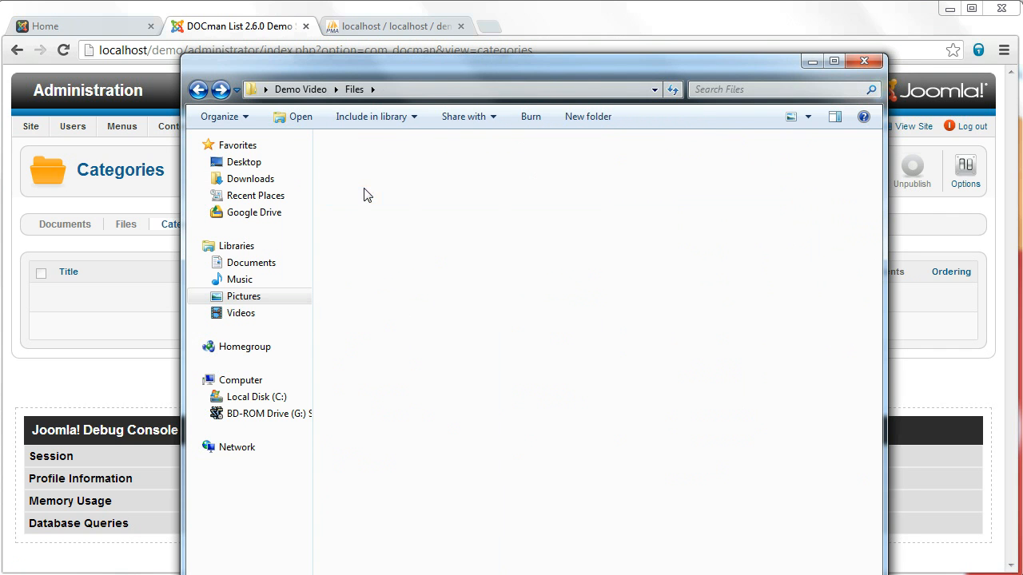
key("BackSpace")
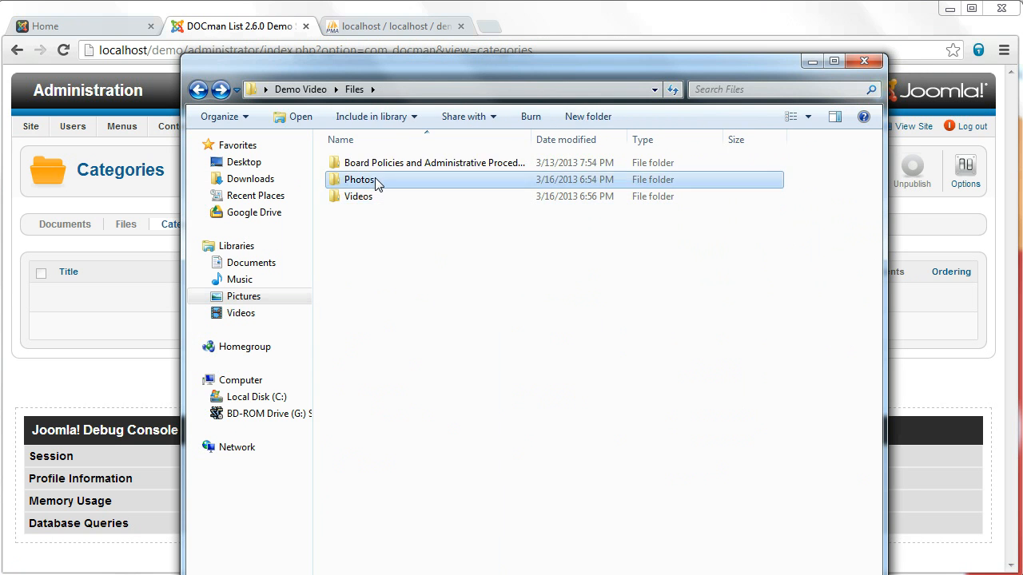
double_click(376, 180)
double_click(370, 180)
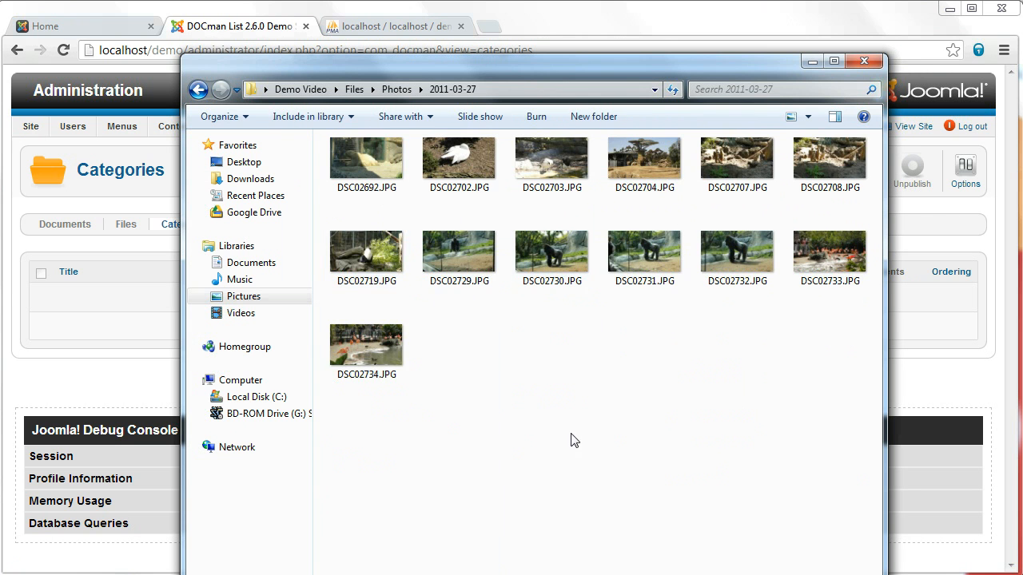
key("BackSpace")
key("BackSpace")
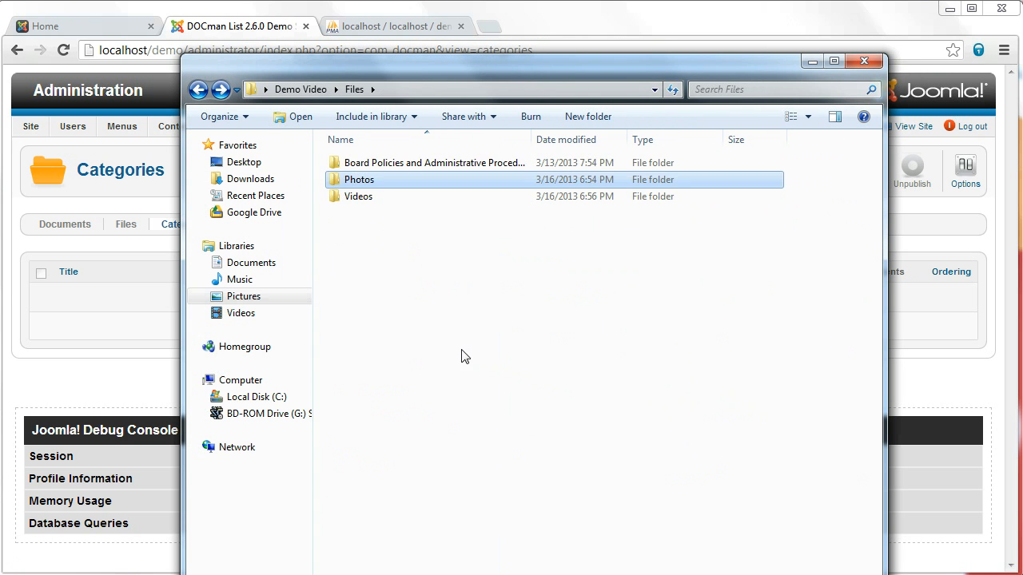
Step: Copy the Board Policies and Administrative Procedures, Photos and Videos folders from Demo Video\Files into C:\xampp\htdocs\demo\joomlatools-files\docman-files
key("ctrl+a")
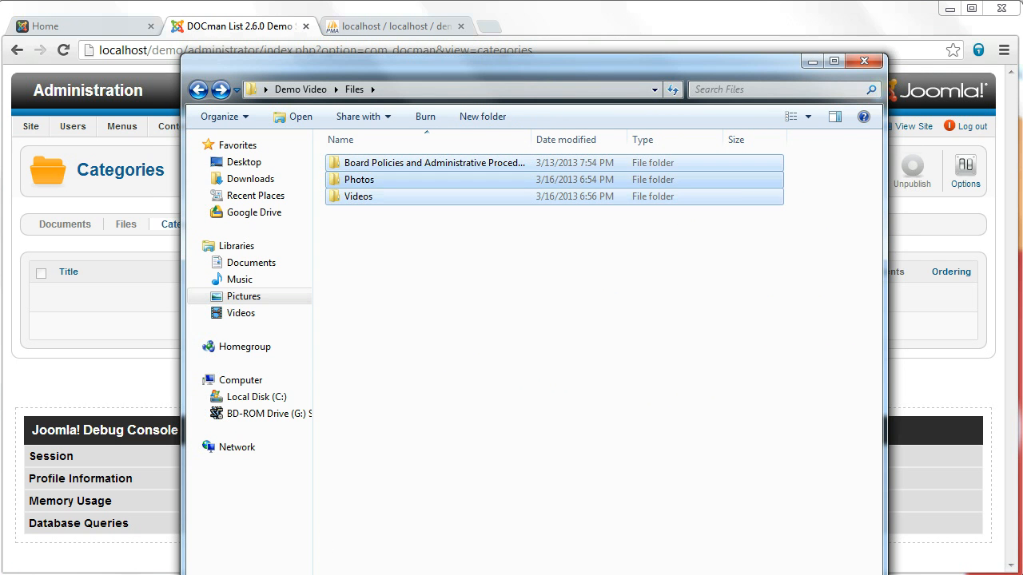
key("alt+Tab")
key("alt+Tab")
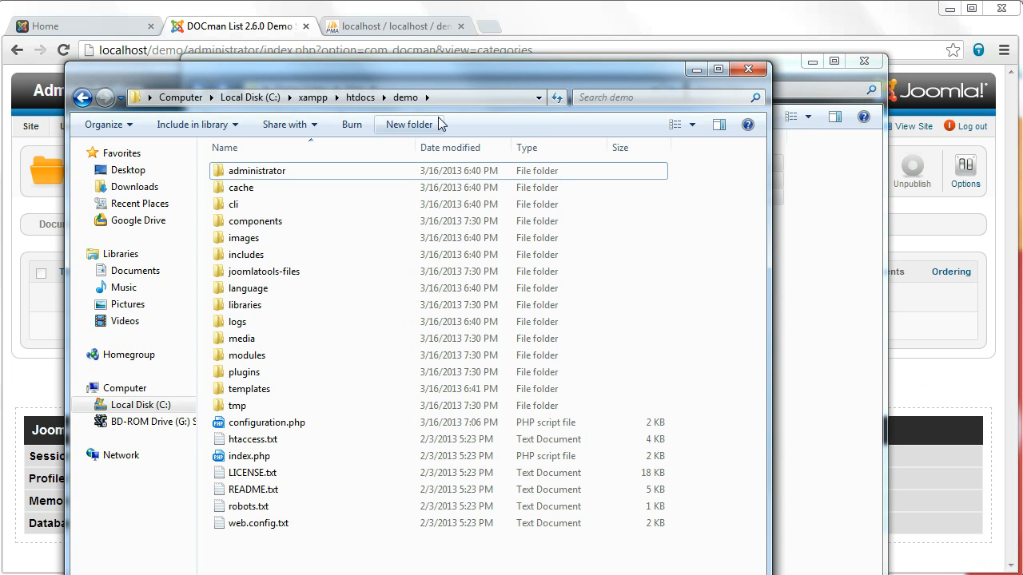
left_click_drag(473, 76, 497, 64)
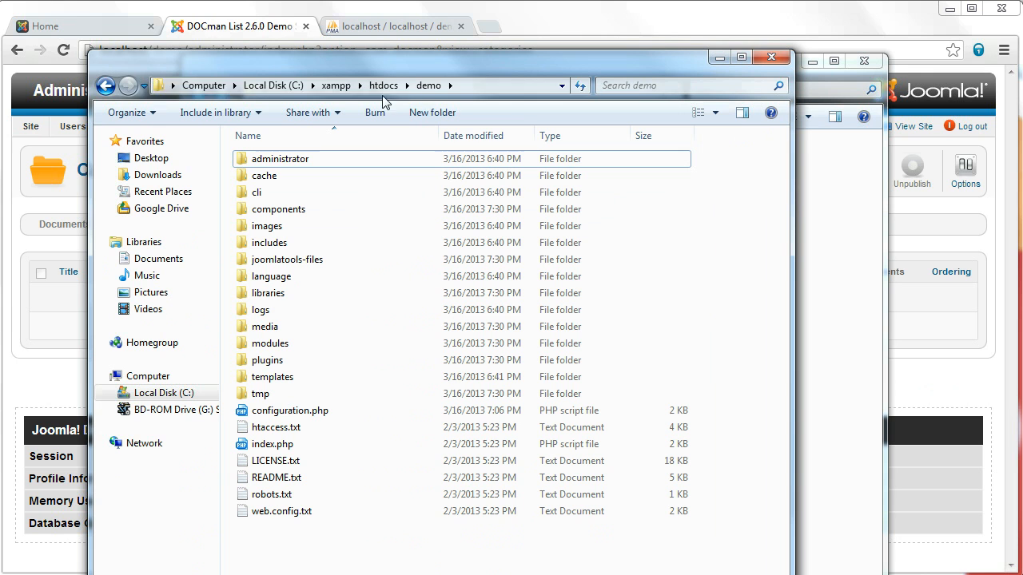
left_click(473, 85)
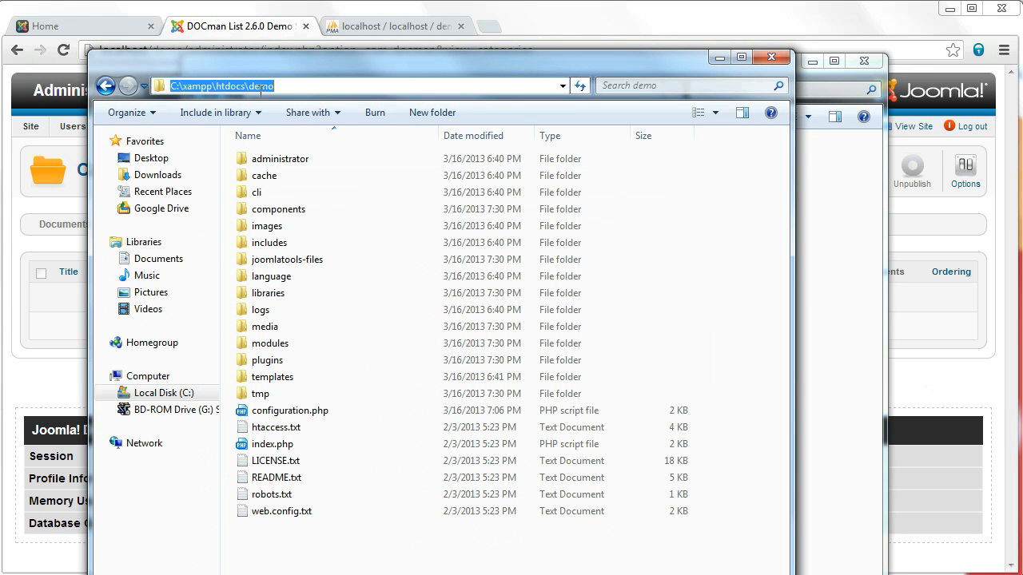
left_click(311, 344)
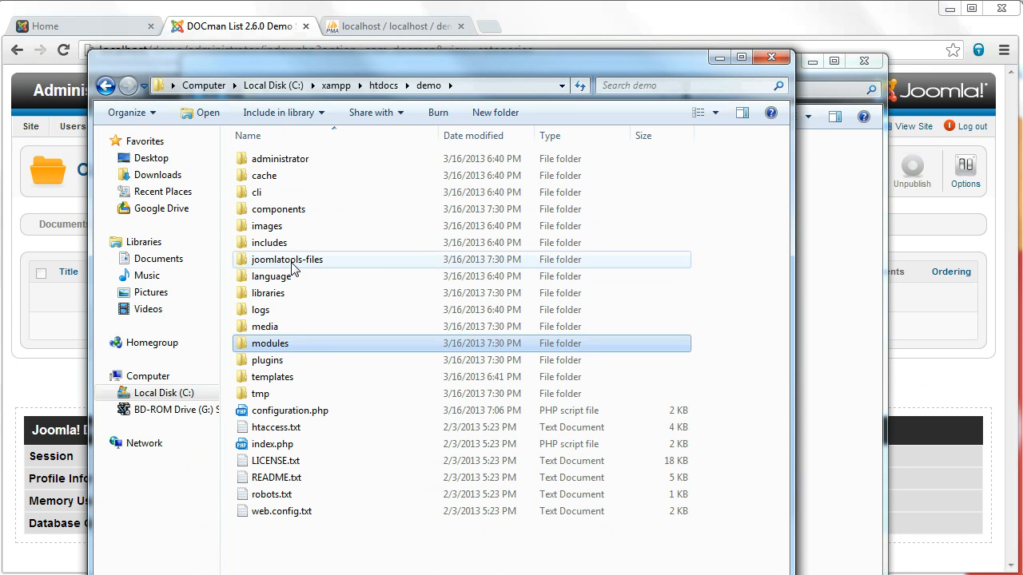
left_click(292, 262)
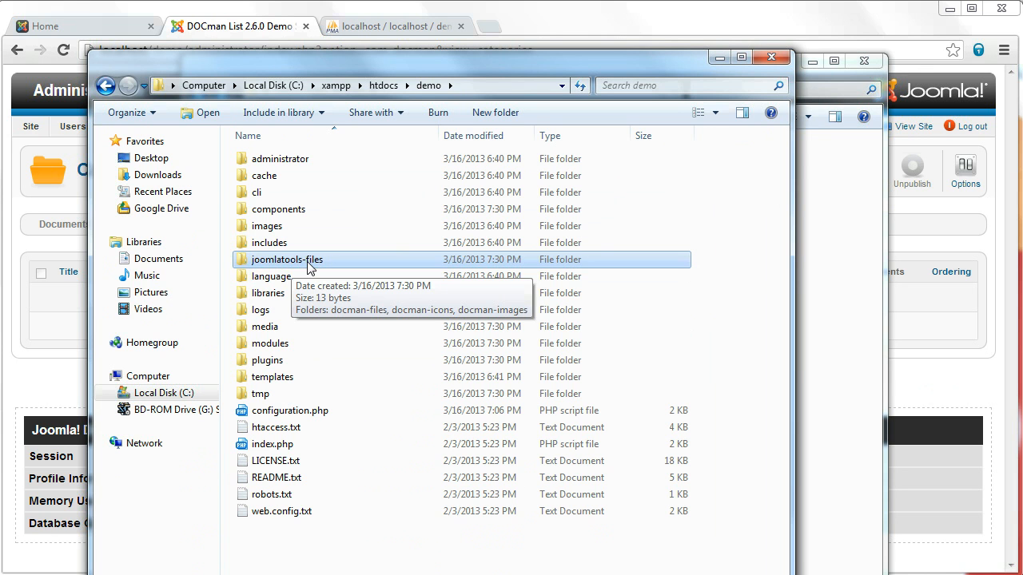
double_click(308, 263)
left_click(285, 162)
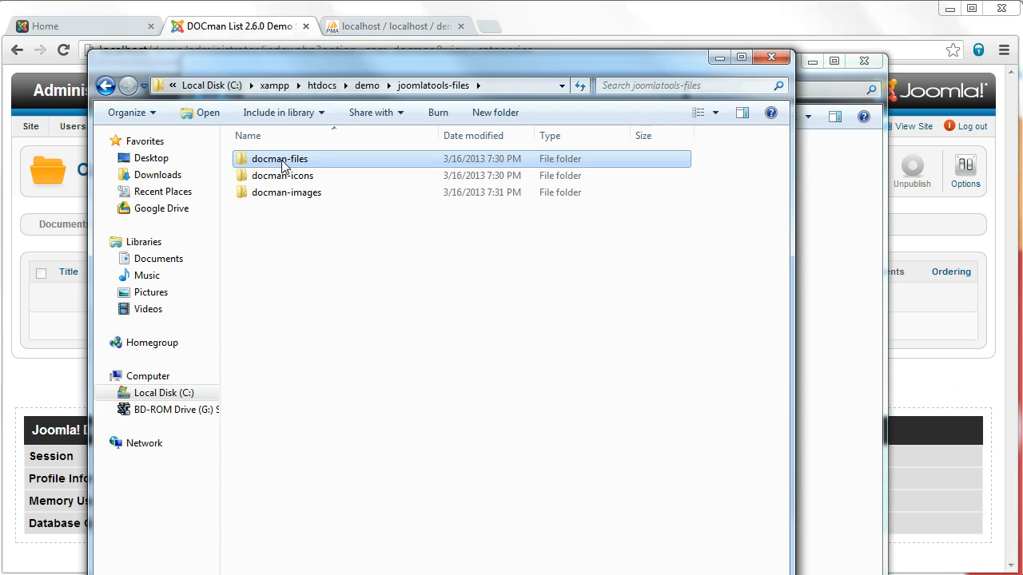
double_click(282, 162)
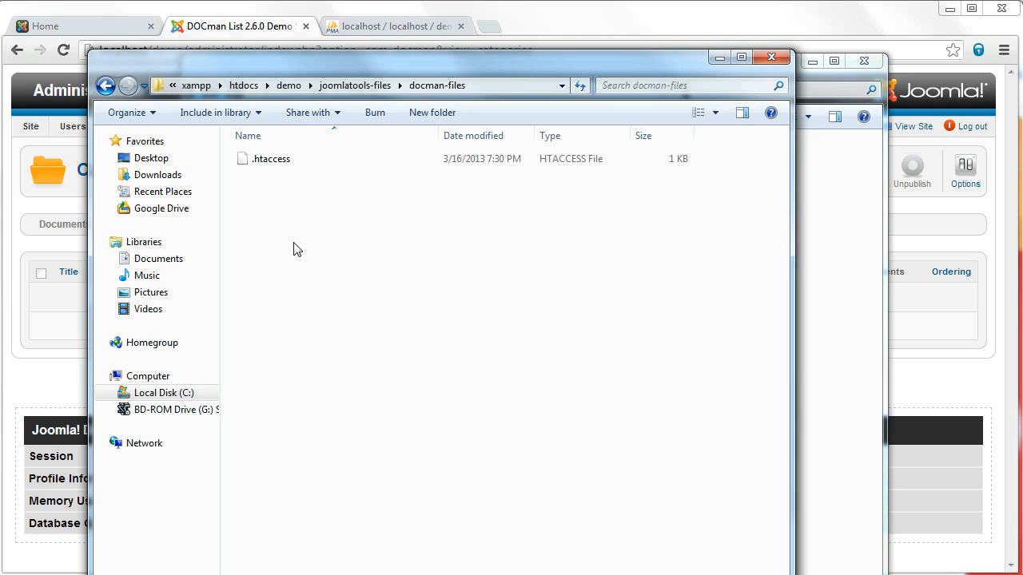
key("ctrl+v")
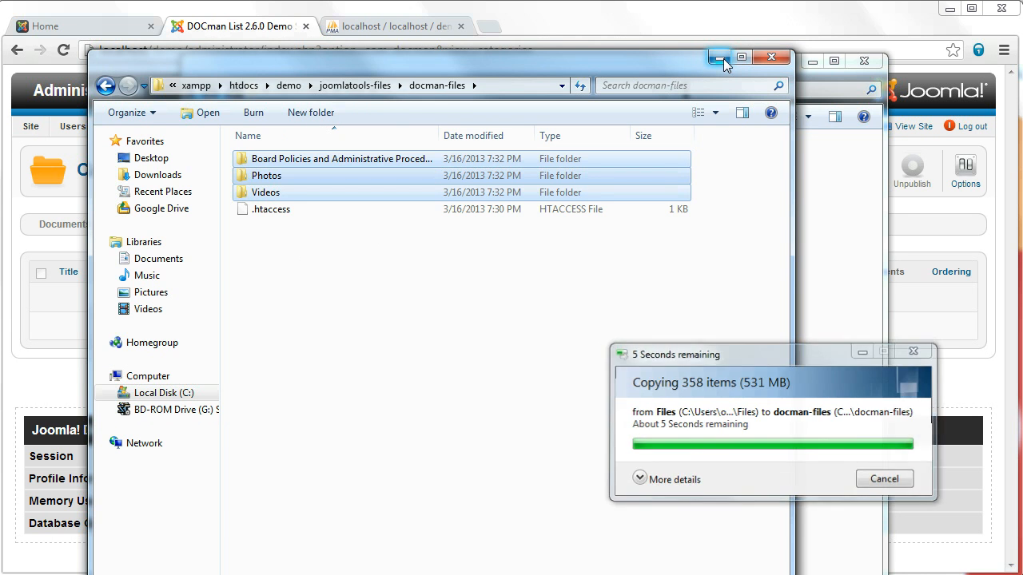
Step: Return to the DOCman administration and examine the Photos and Board Policies and Administrative Procedures subfolders in its Files area
left_click(722, 57)
left_click(811, 62)
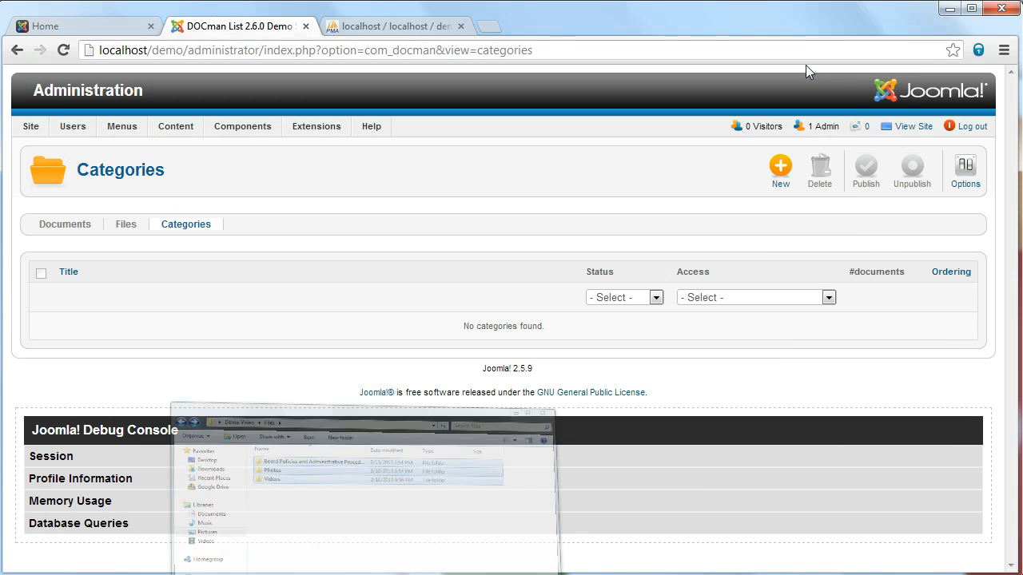
left_click(126, 226)
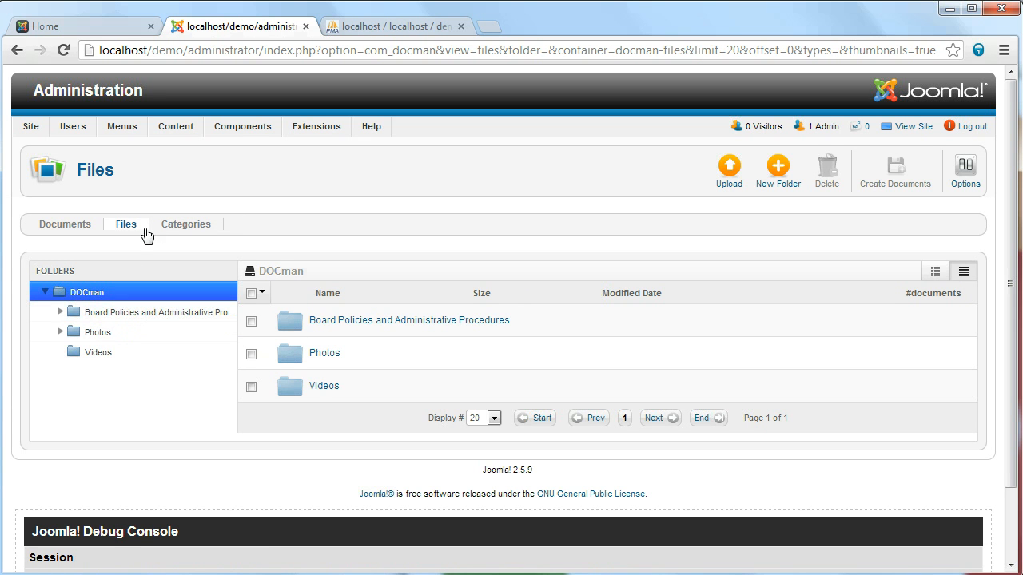
left_click(59, 331)
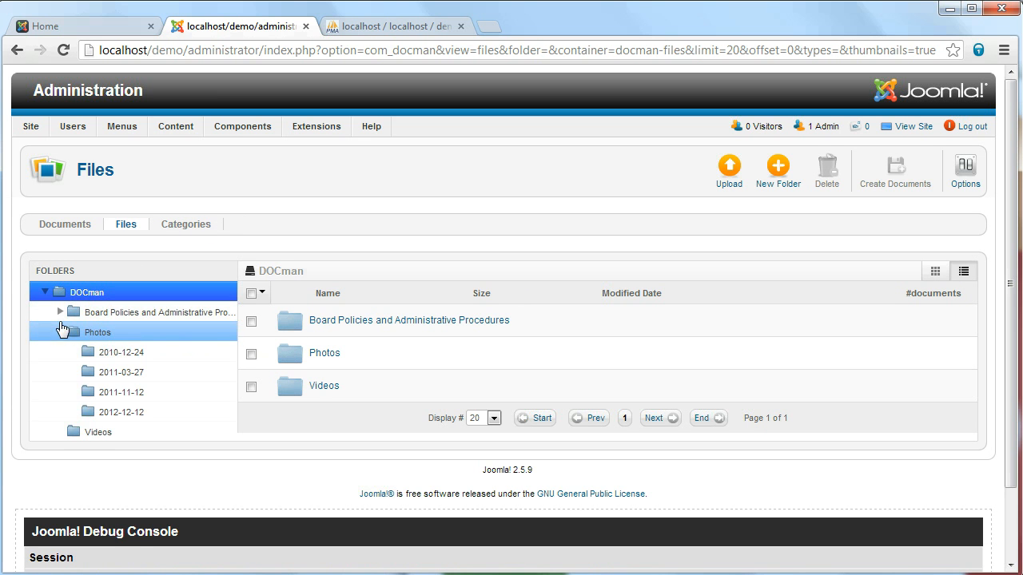
left_click(60, 313)
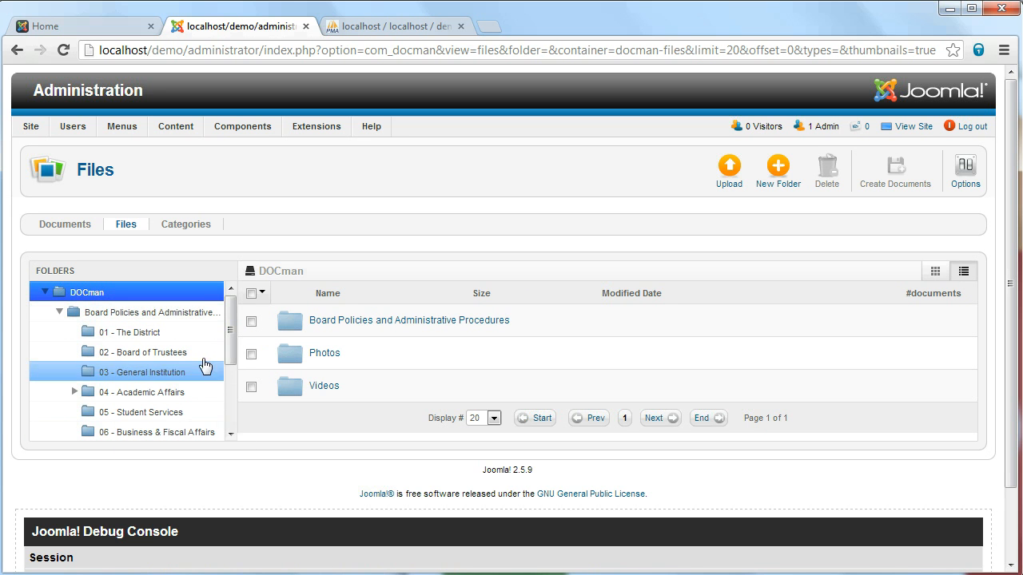
mouse_move(229, 327)
left_mouse_down()
mouse_move(227, 416)
mouse_move(231, 335)
left_mouse_up()
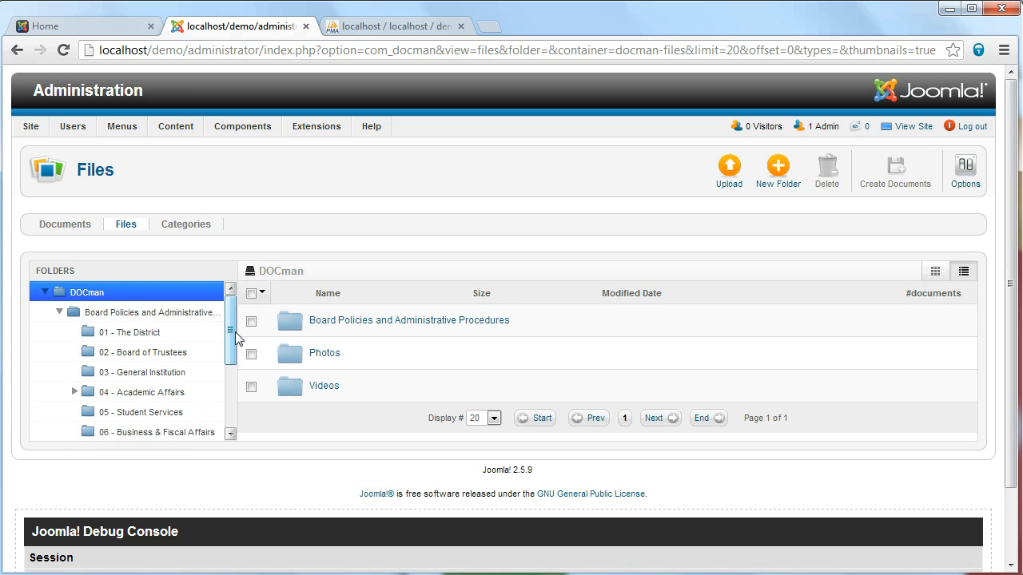
Step: Create a published top-level category titled "Board Policies and Administrative Procedures" and save it, continuing with a new category form
left_click(186, 226)
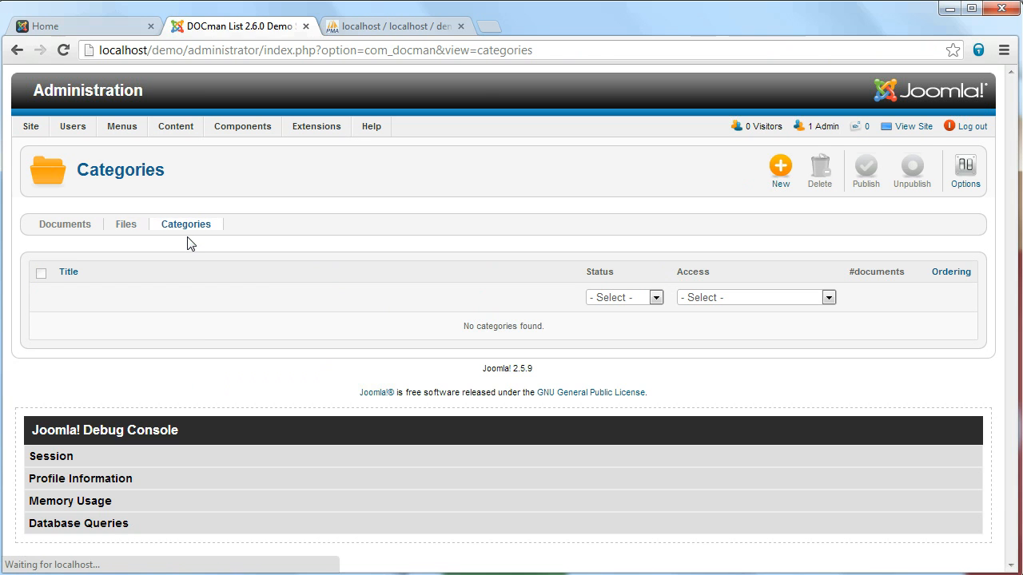
left_click(785, 185)
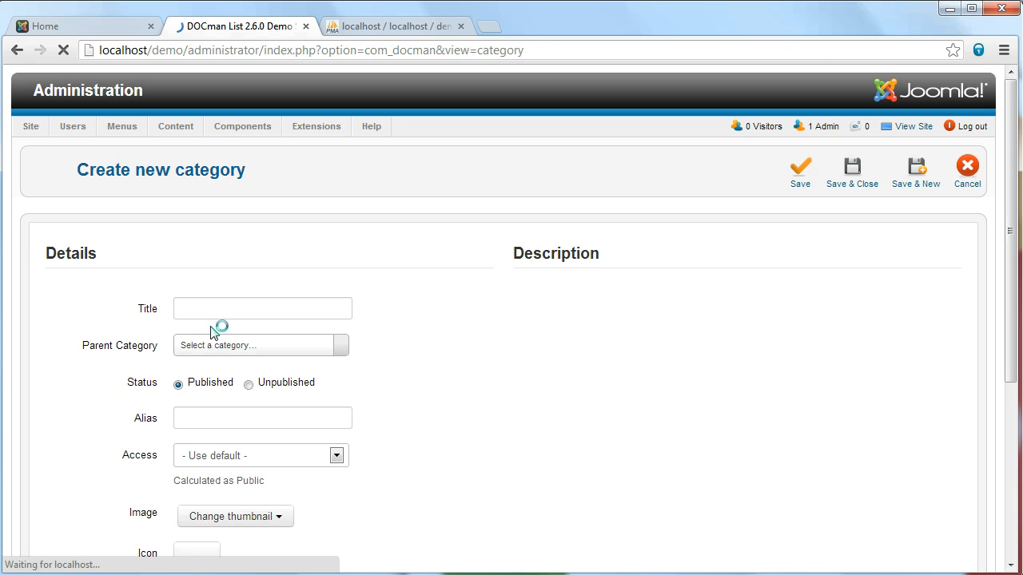
left_click(226, 314)
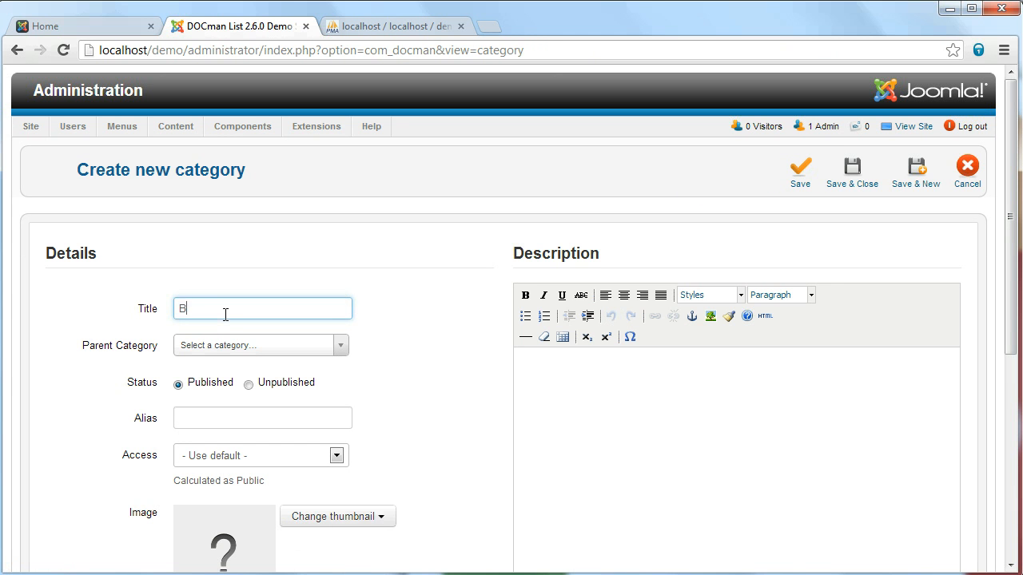
type("B")
left_click(237, 374)
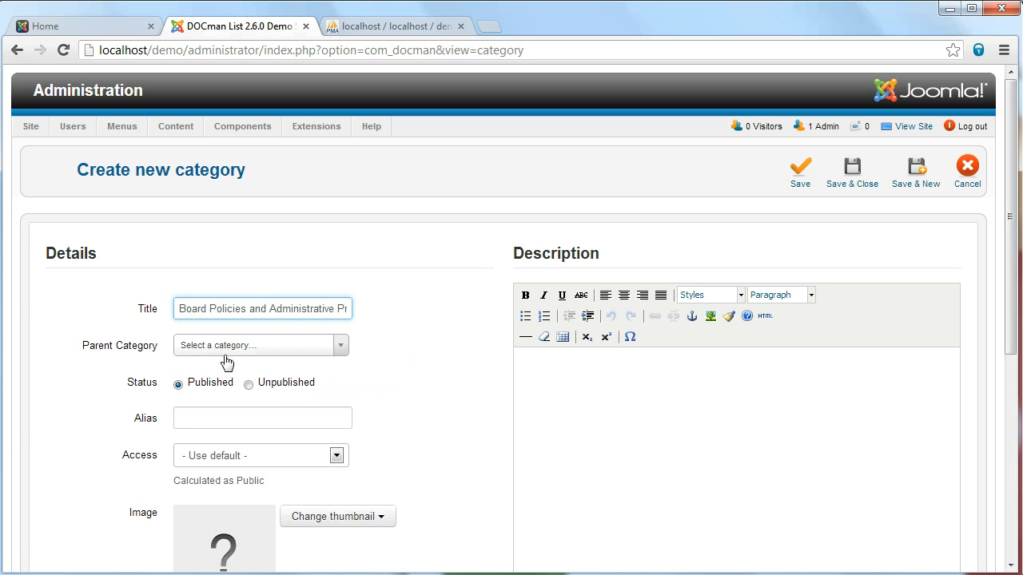
left_click(222, 352)
left_click(393, 363)
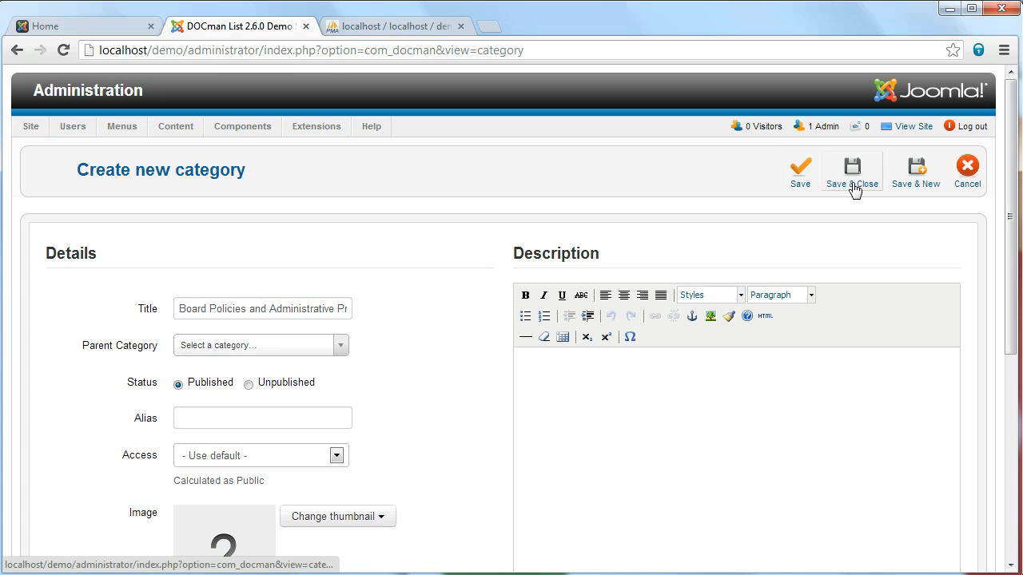
left_click(909, 183)
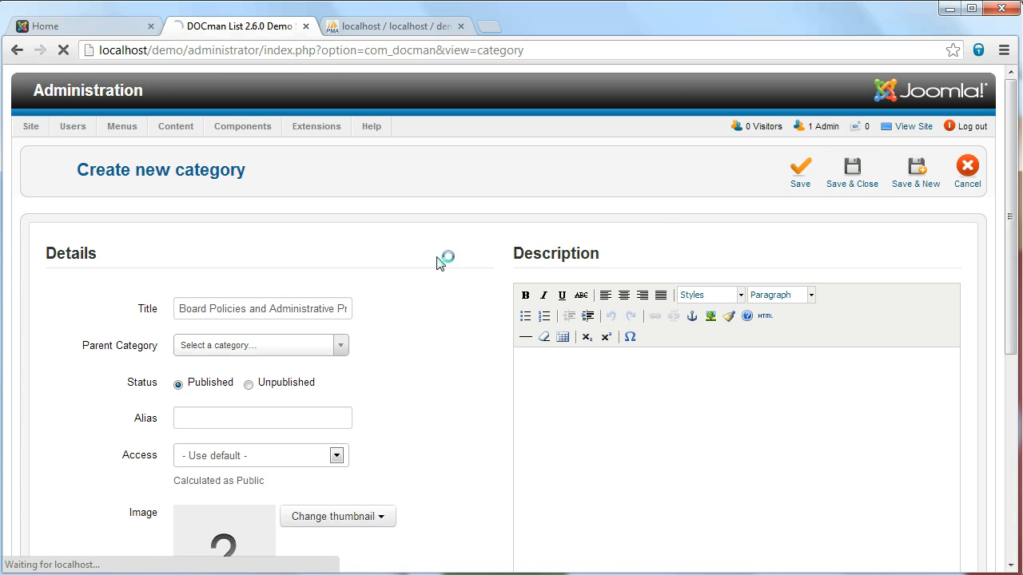
Step: Create the category "03 - General Institution" under Board Policies and Administrative Procedures and save it, continuing with a new one
left_click(216, 312)
type("03")
key("Down")
key("Return")
left_click(339, 351)
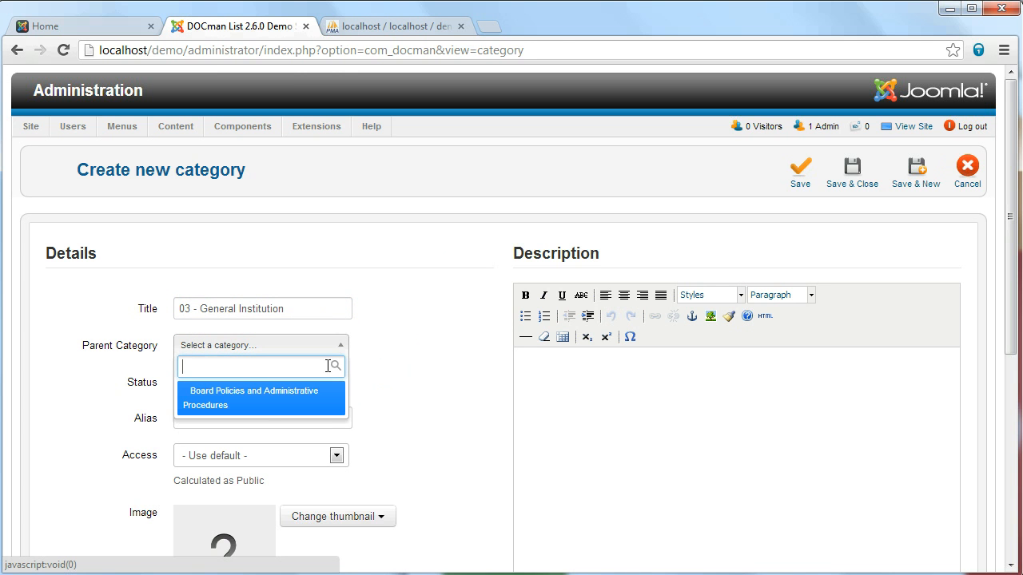
left_click(264, 405)
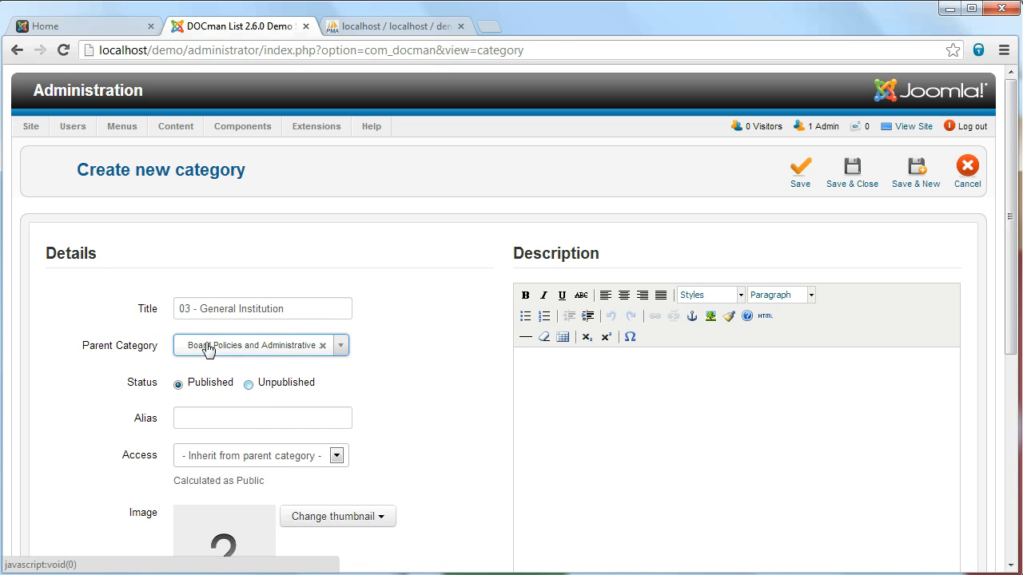
left_click(906, 182)
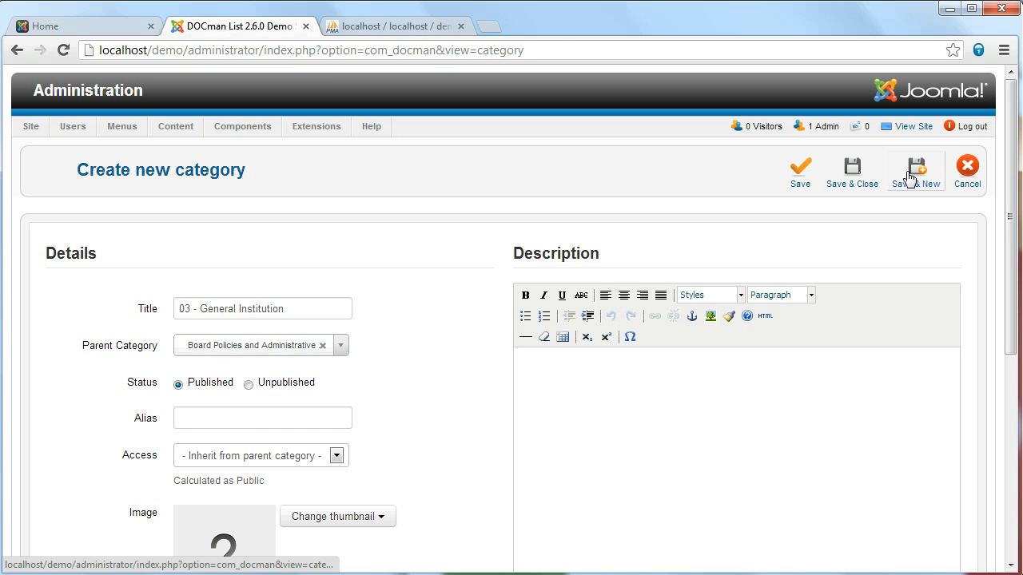
Step: Create the category "02 - Board of Trustees" under Board Policies and Administrative Procedures and save it, continuing with a new one
left_click(291, 310)
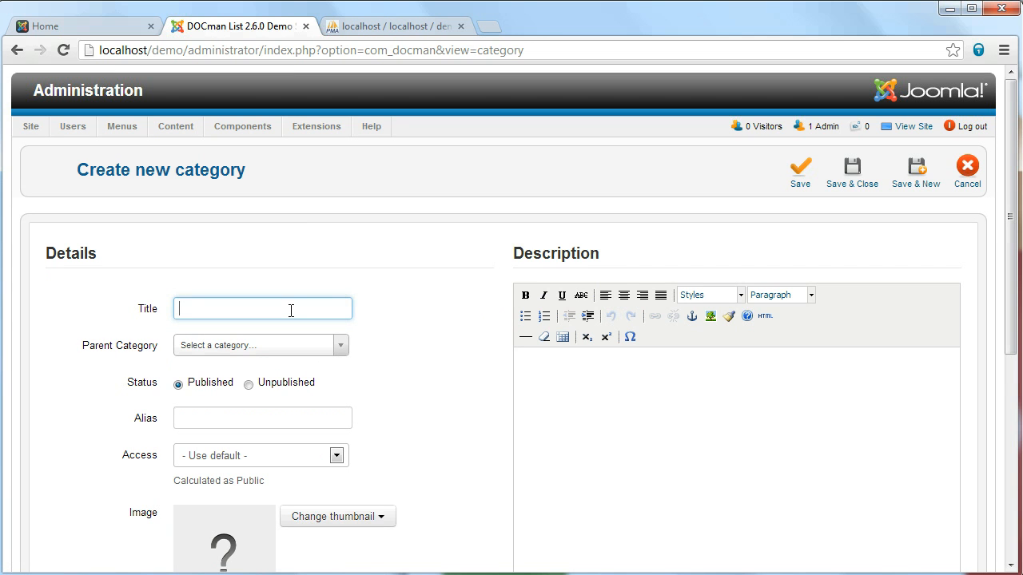
type("02")
key("Down")
key("Return")
left_click(342, 346)
left_click(223, 398)
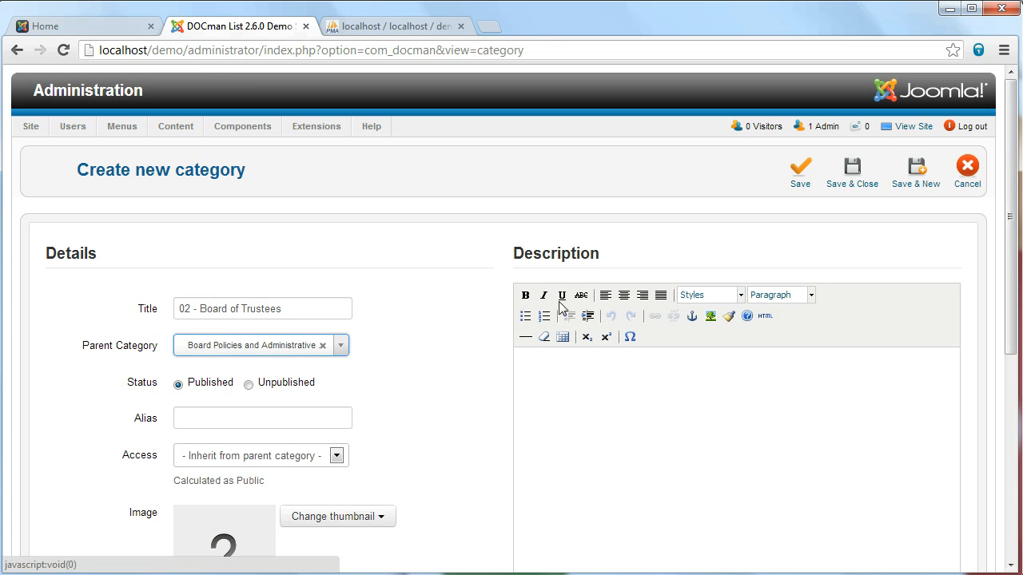
left_click(908, 172)
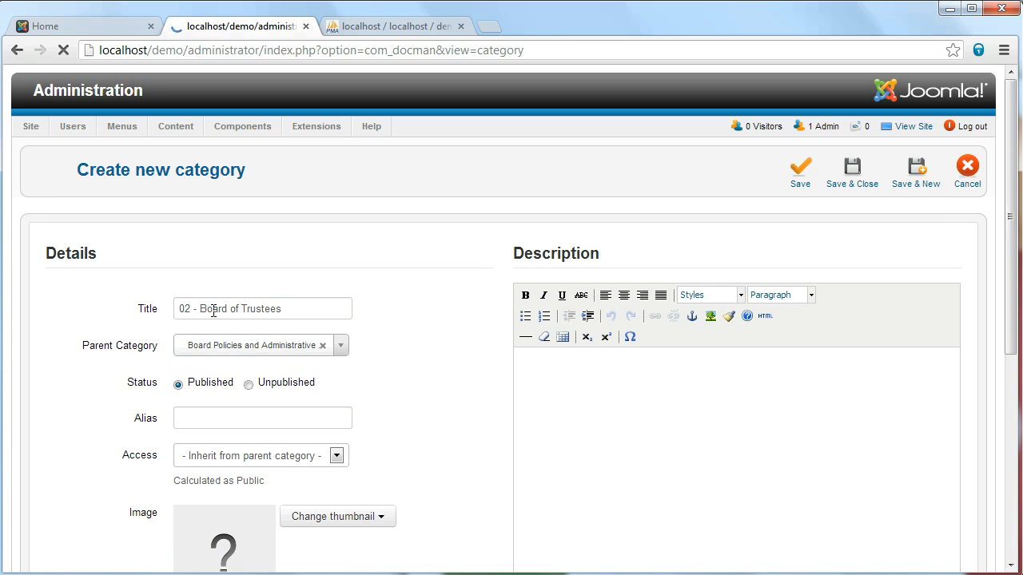
Step: Create the category "01 - The District" under Board Policies and Administrative Procedures and save it, continuing with a new one
left_click(213, 310)
type("01")
key("Return")
left_click(339, 347)
left_click(336, 404)
left_click(911, 168)
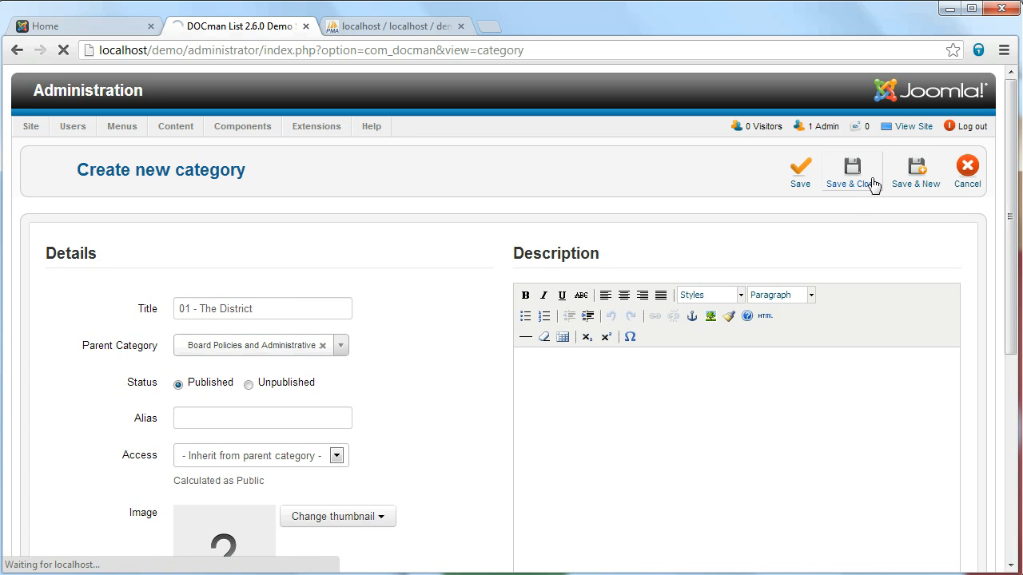
Step: Create the category "04 - Academic Affairs" under Board Policies and Administrative Procedures and save it, continuing with a new one
left_click(186, 309)
type("04")
key("Down")
key("Return")
left_click(341, 353)
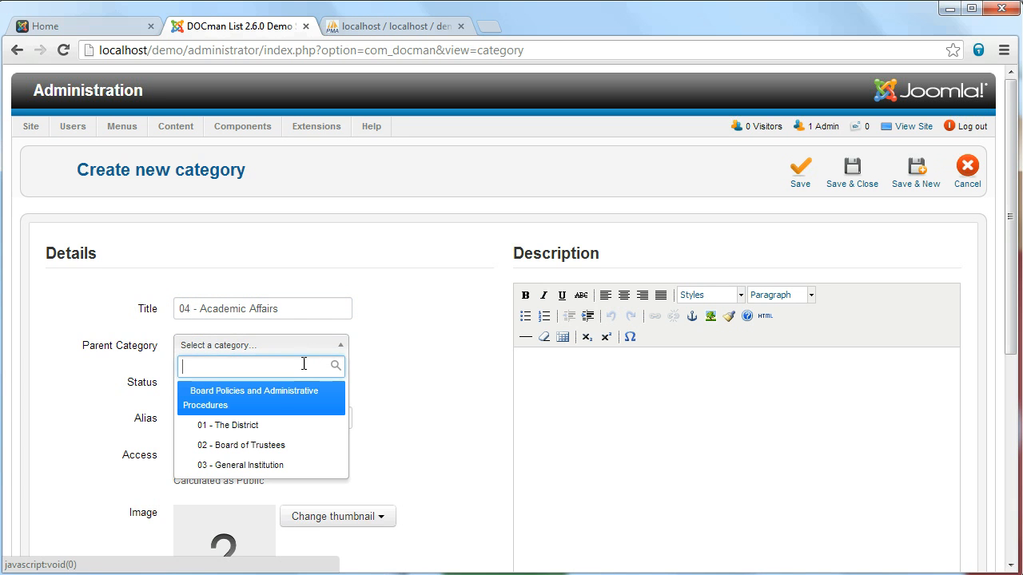
left_click(276, 409)
left_click(909, 176)
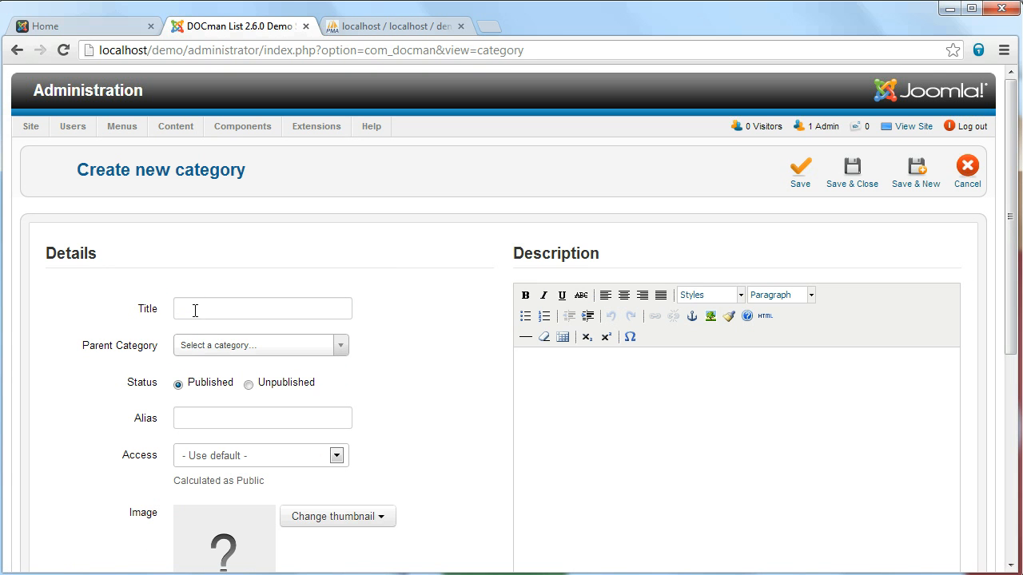
Step: Create the category "05 - Student Affairs" under Board Policies and Administrative Procedures and save it, continuing with a new one
left_click(194, 310)
type("05")
key("Down")
key("Return")
left_click(341, 349)
left_click(281, 404)
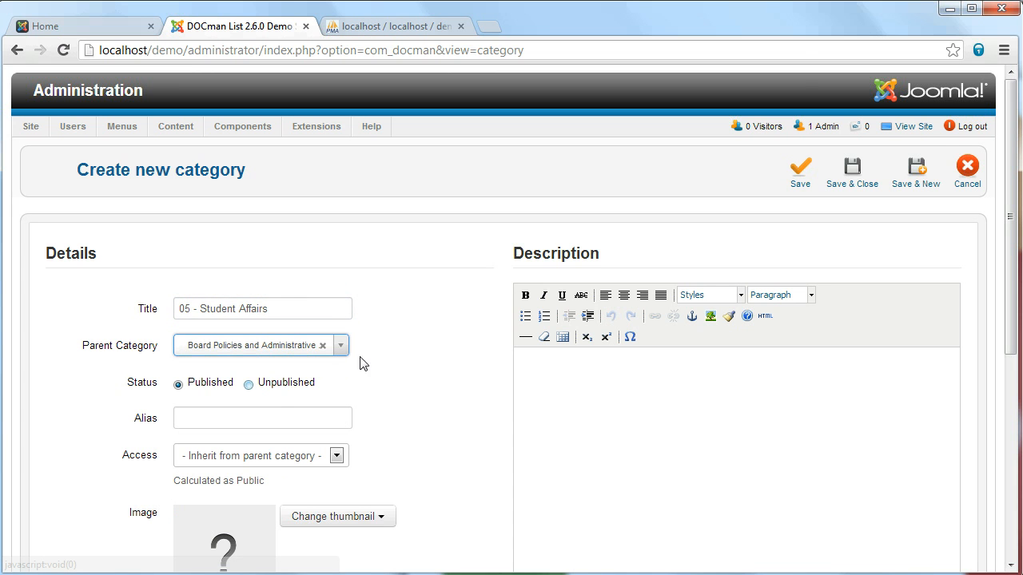
left_click(915, 180)
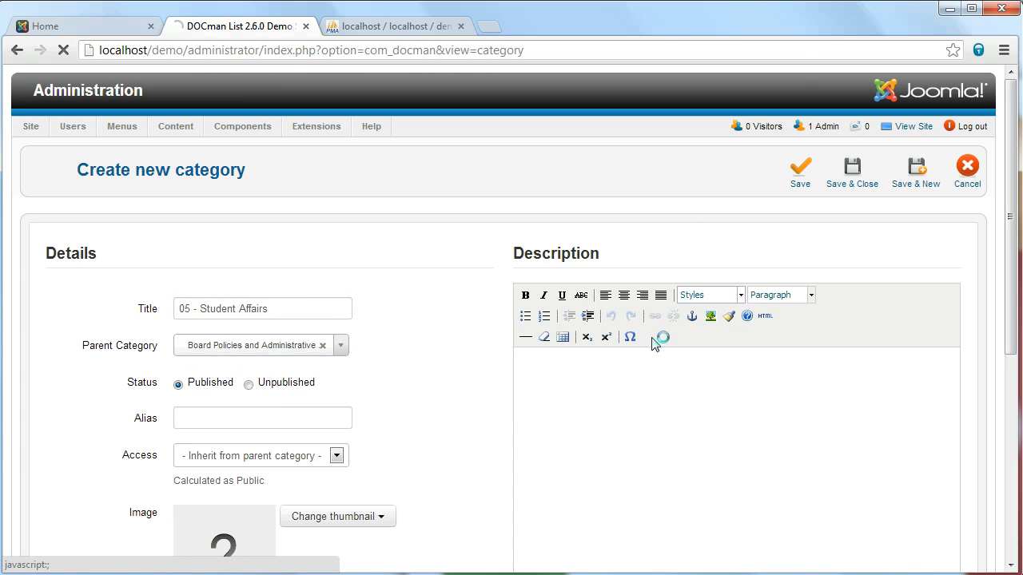
Step: Title the new category "06 - Business & Fiscal Affairs", copying the name from the matching folder in Windows Explorer
left_click(232, 302)
type("06")
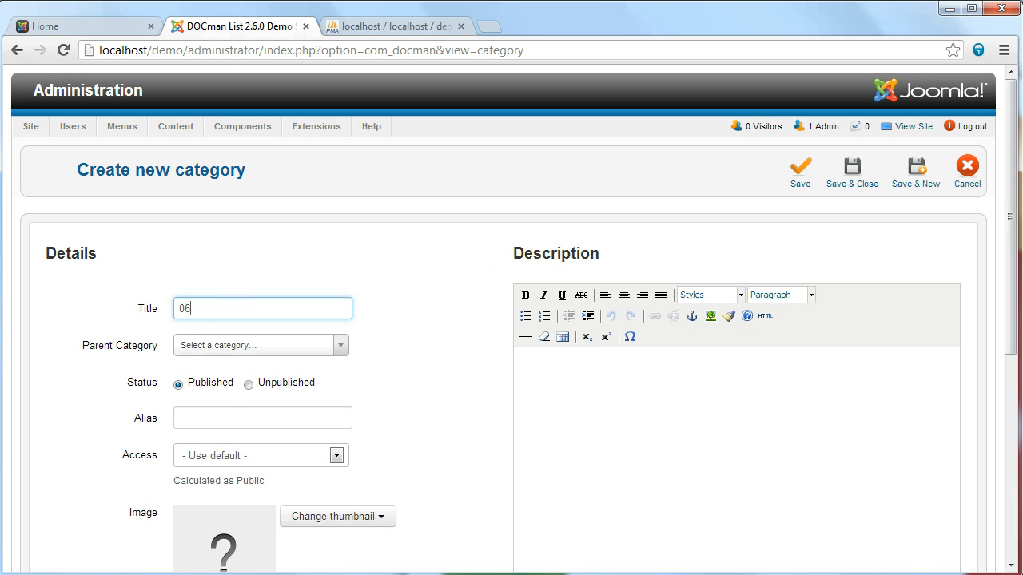
key("alt+Tab")
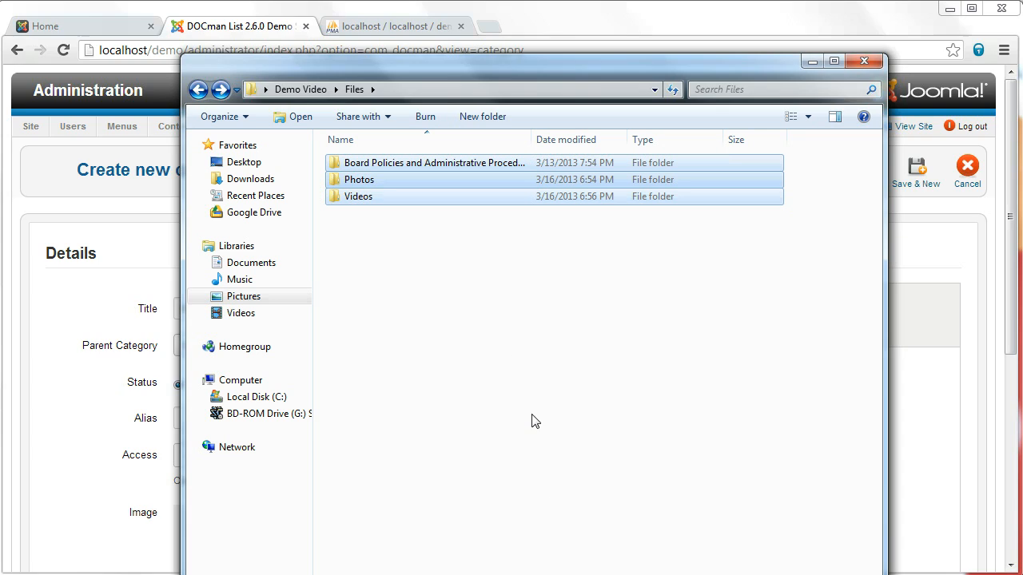
double_click(460, 166)
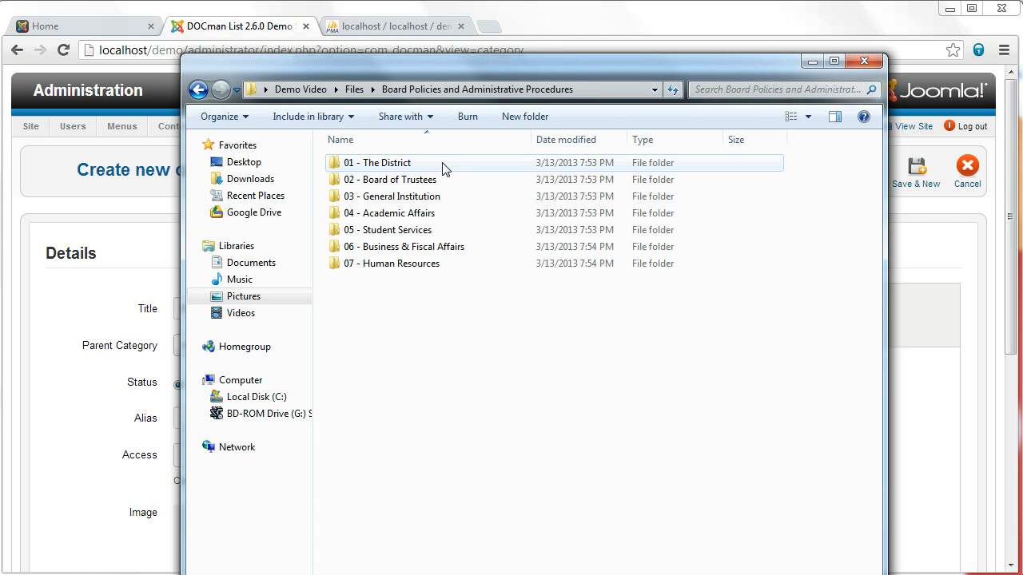
left_click(389, 250)
key("F2")
key("ctrl+c")
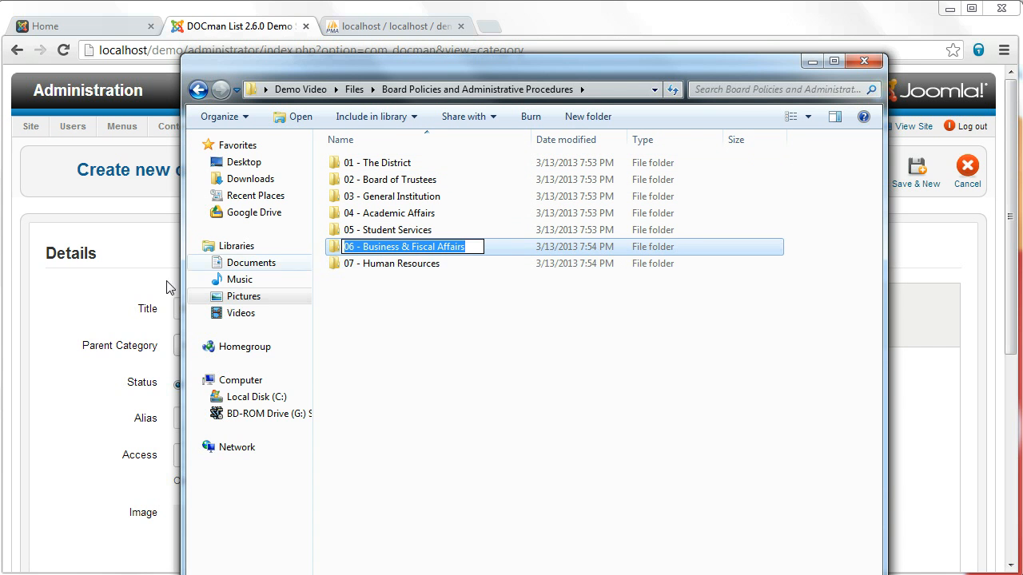
key("Escape")
key("alt+Tab")
double_click(232, 313)
key("ctrl+v")
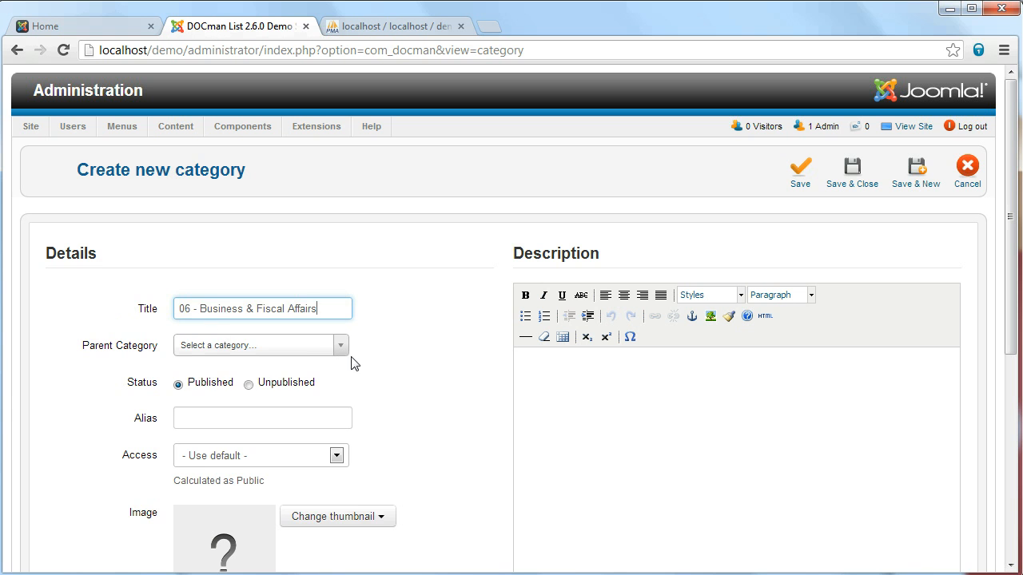
Step: Place the category under Board Policies and Administrative Procedures and save it, continuing with a new one
left_click(344, 354)
left_click(302, 398)
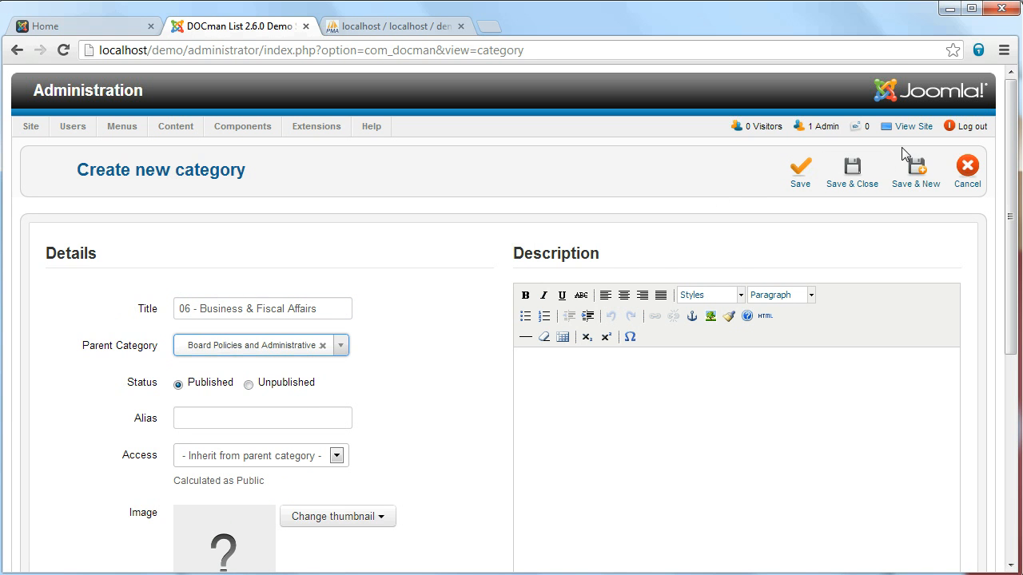
left_click(865, 190)
Step: Create the category "07 - Human Resources" under Board Policies and Administrative Procedures, copying its name from the folder, then save and close it
key("alt+Tab")
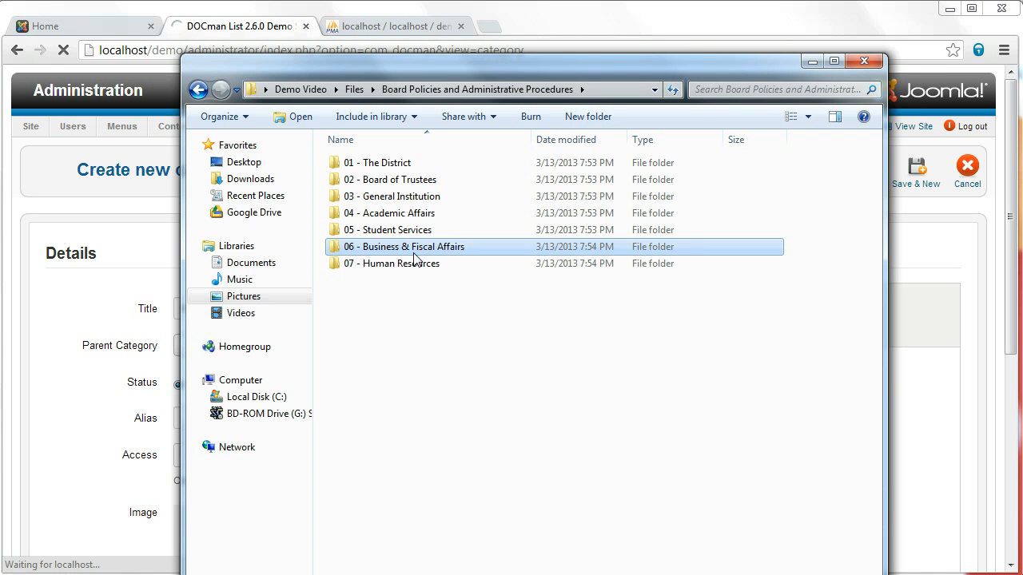
left_click(358, 267)
left_click(358, 267)
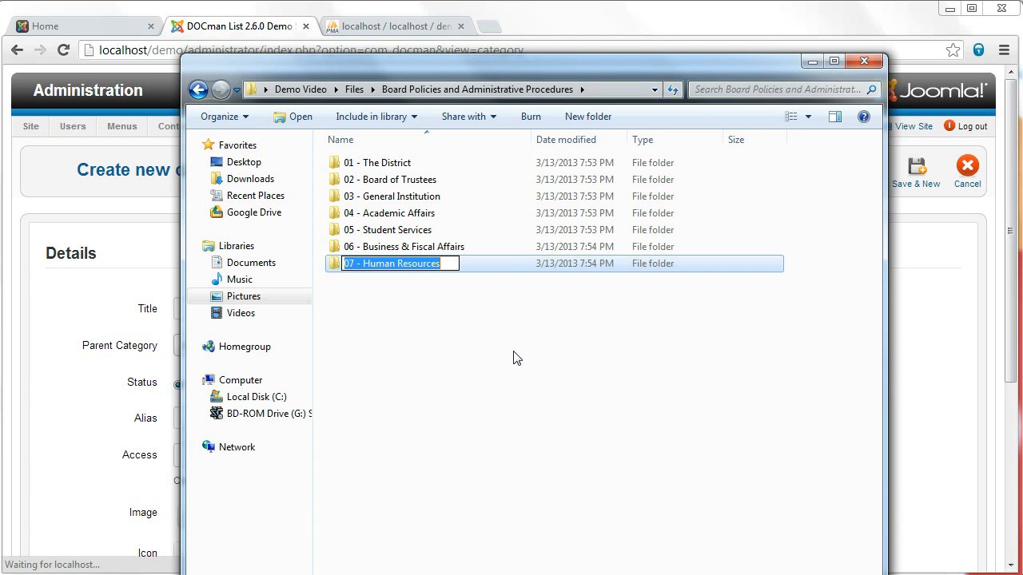
key("ctrl+c")
key("alt+Tab")
left_click(211, 312)
key("ctrl+v")
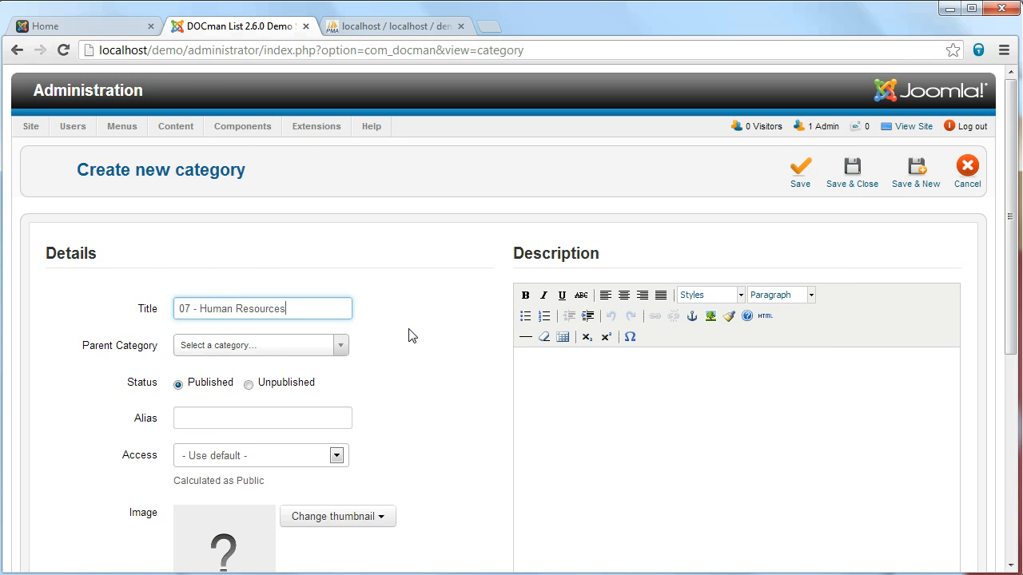
left_click(341, 347)
left_click(358, 405)
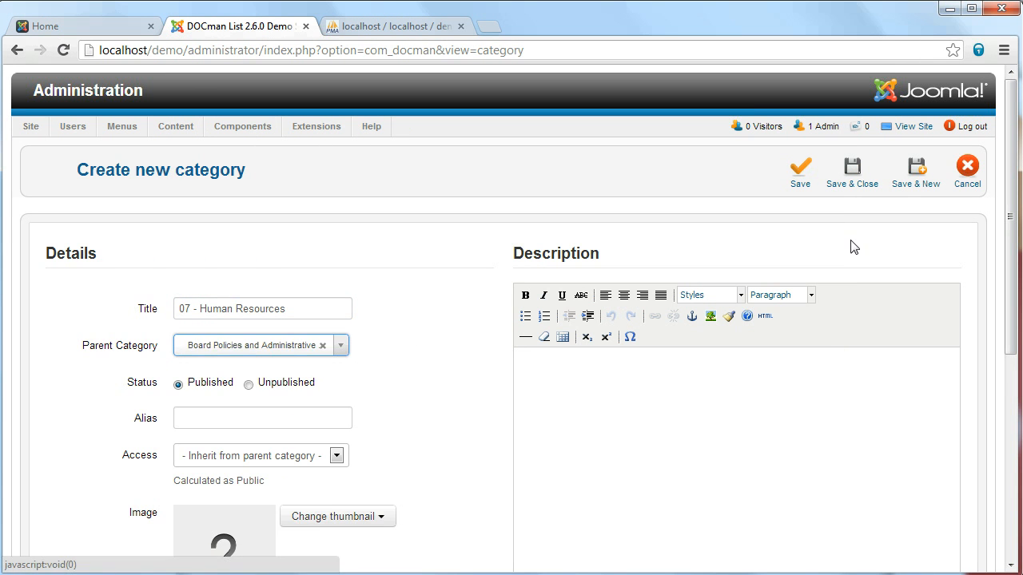
left_click(858, 184)
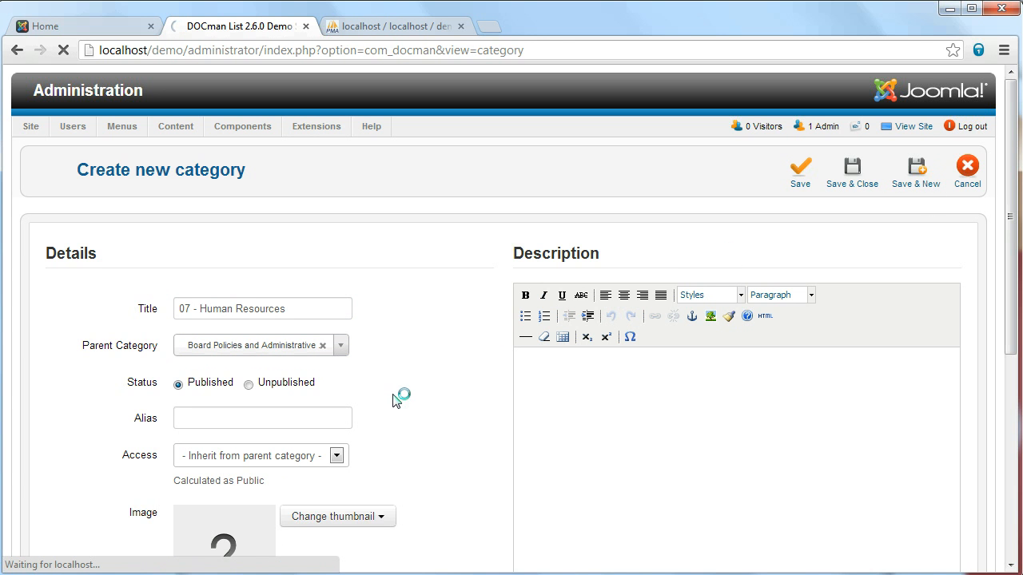
Step: Create the top-level category "Photos" with its source folder opened in Windows Explorer, and save it, continuing with a new one
scroll(223, 383, "down", 1)
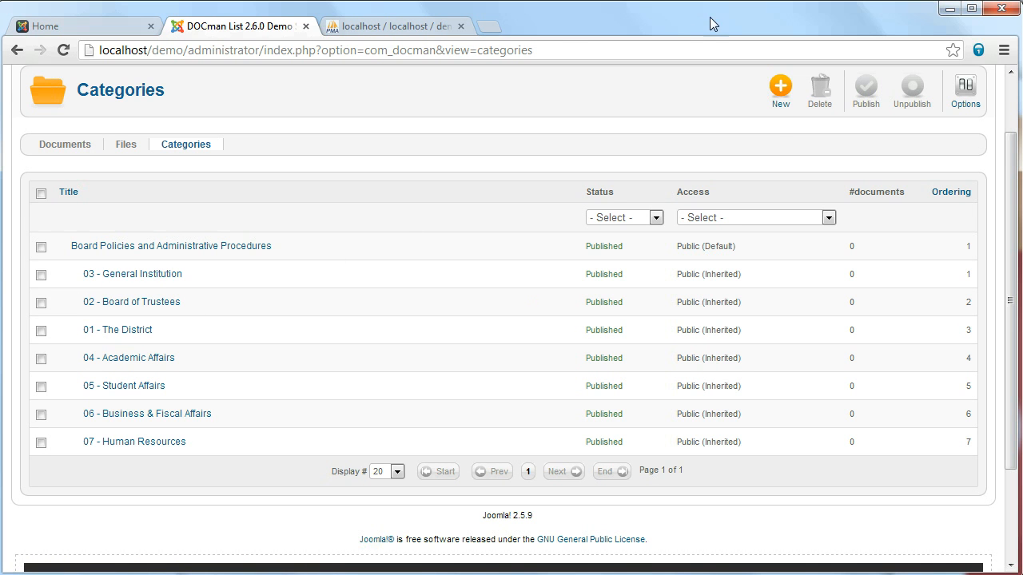
scroll(629, 134, "up", 2)
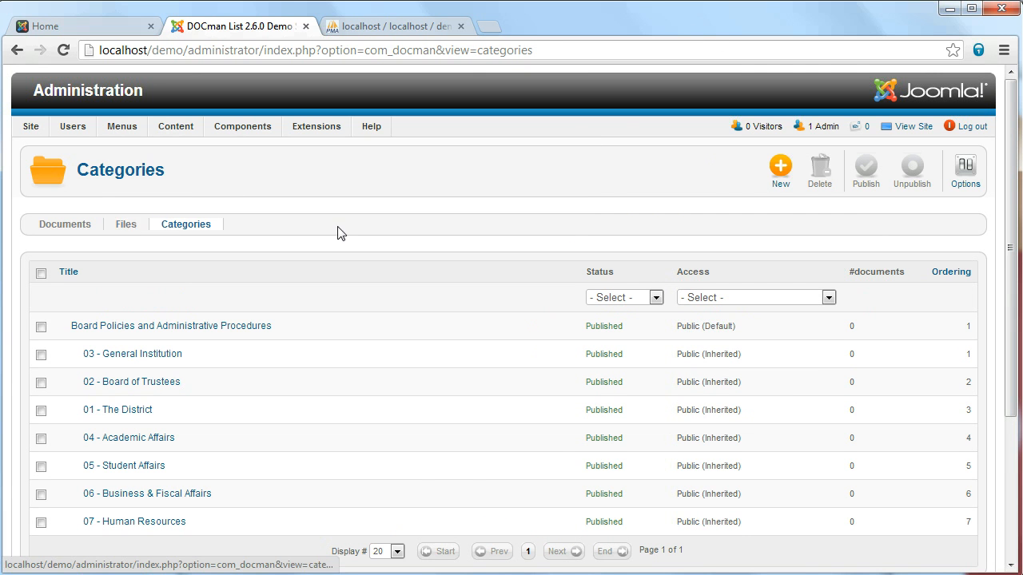
left_click(787, 180)
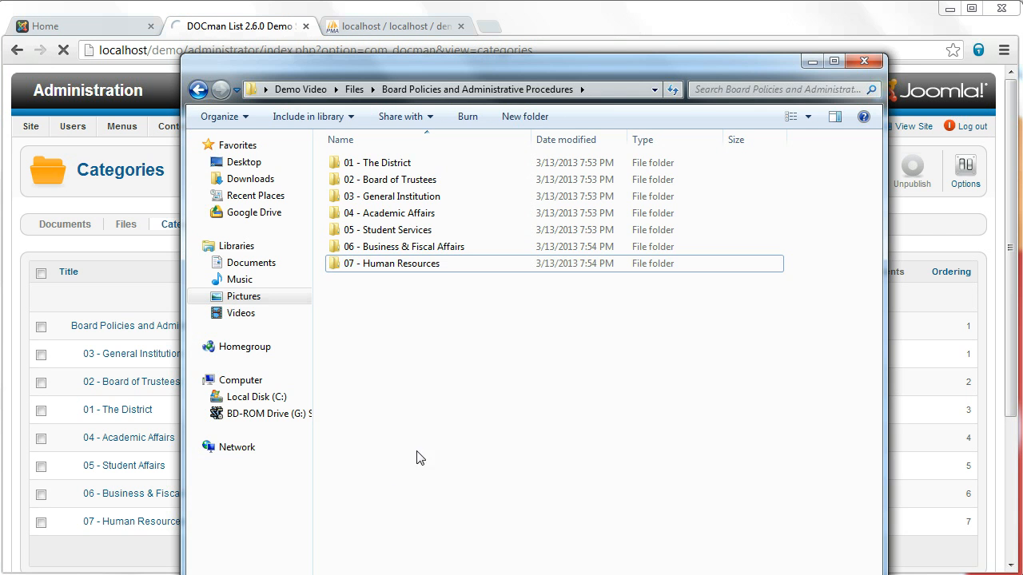
key("BackSpace")
double_click(371, 182)
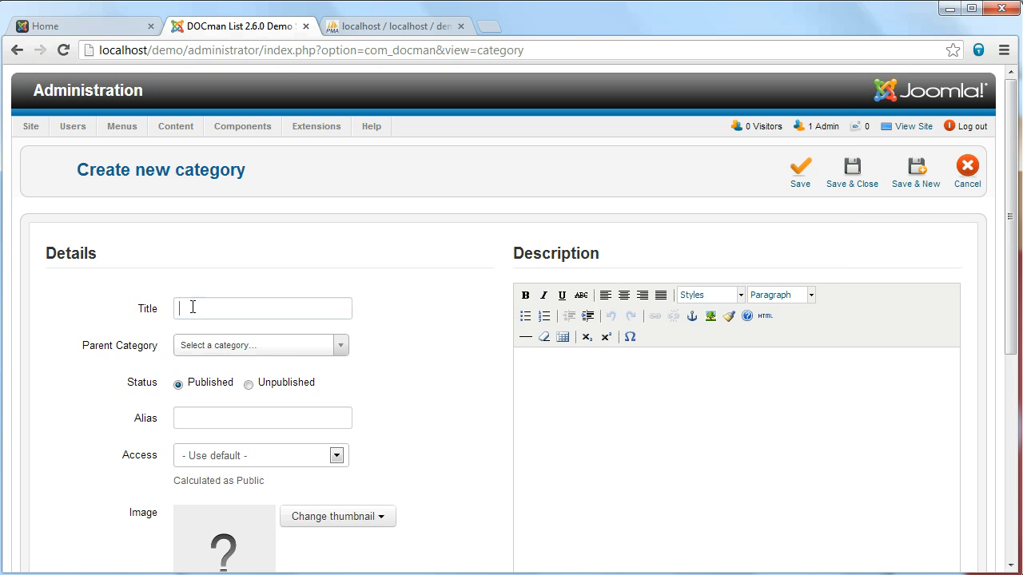
left_click(193, 307)
type("Photos")
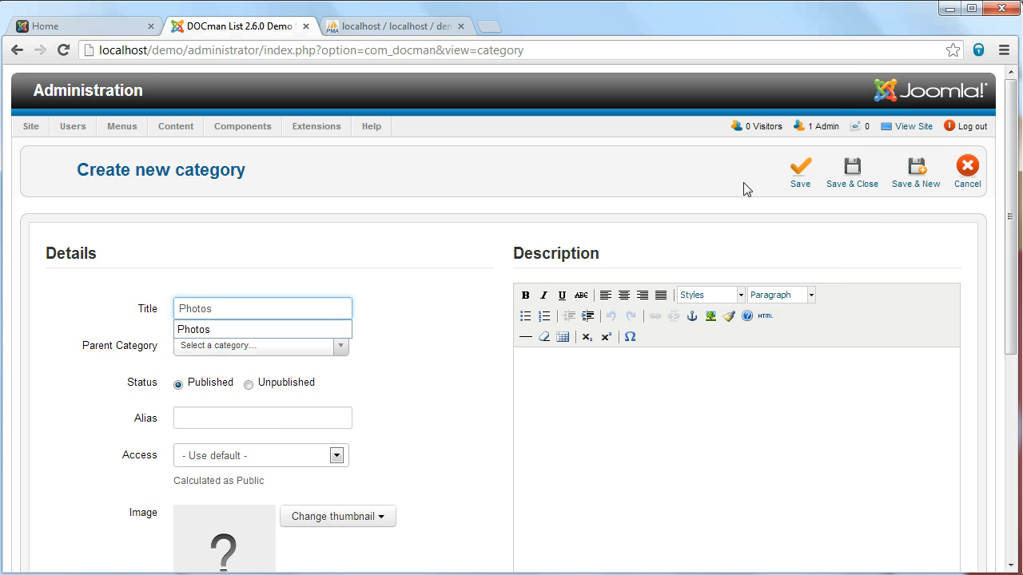
left_click(904, 186)
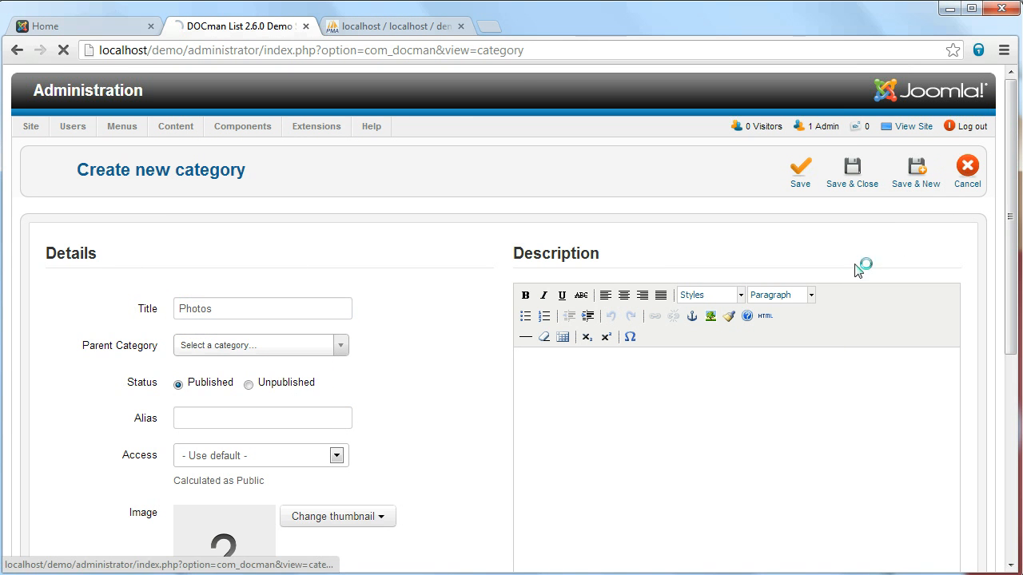
Step: Create the category "2011-11-12" under Photos, copying its name from the folder, and save it, continuing with a new one
key("alt+Tab")
left_click(371, 165)
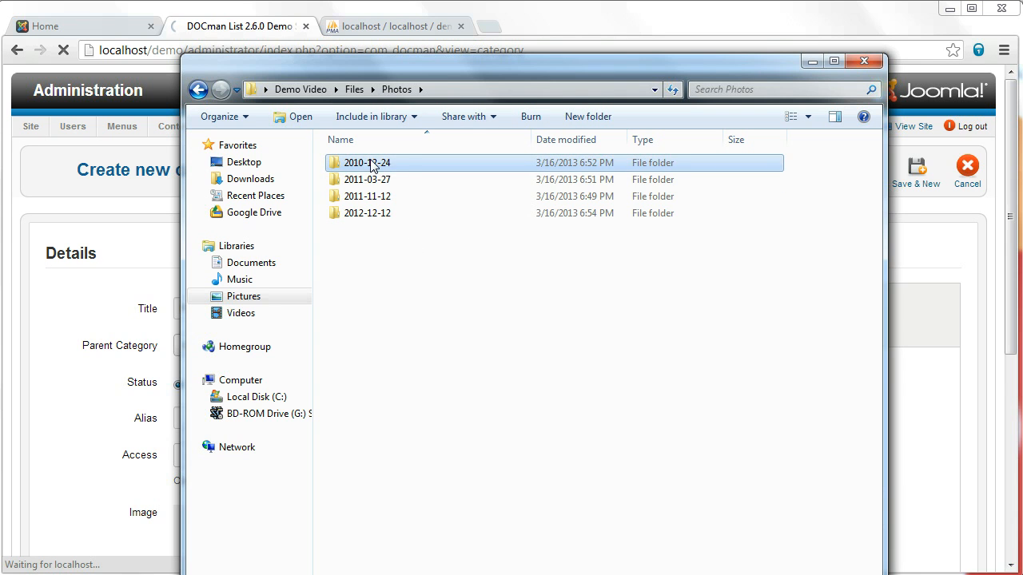
left_click(367, 164)
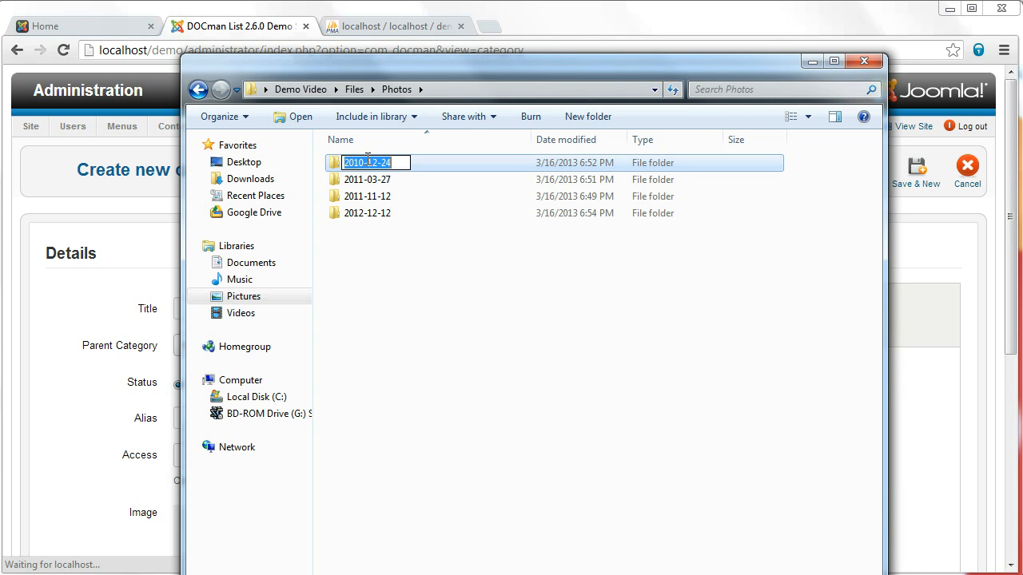
left_click(372, 200)
left_click(449, 208)
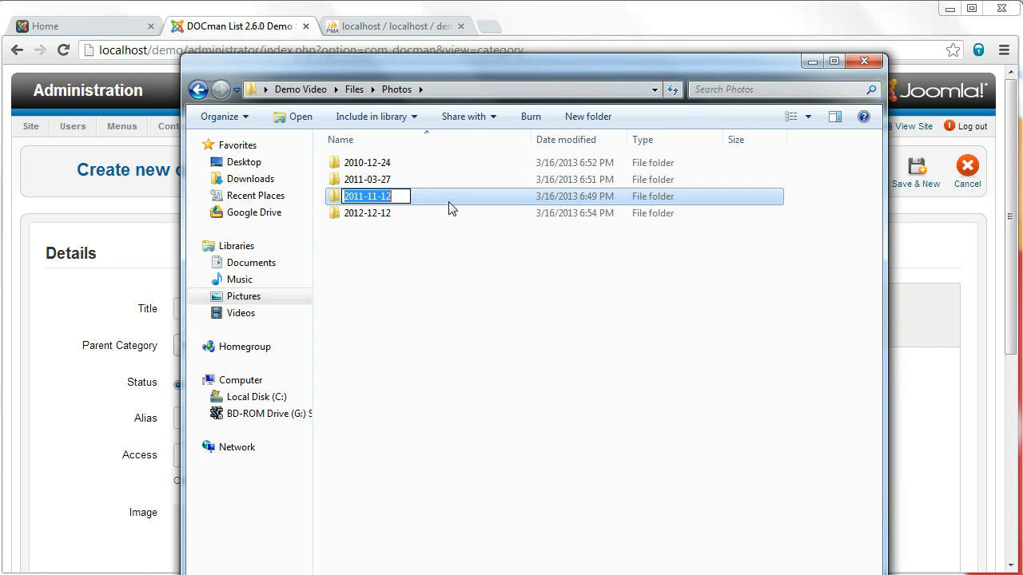
left_click(153, 267)
left_click(201, 311)
key("ctrl+v")
left_click(334, 345)
scroll(271, 444, "down", 5)
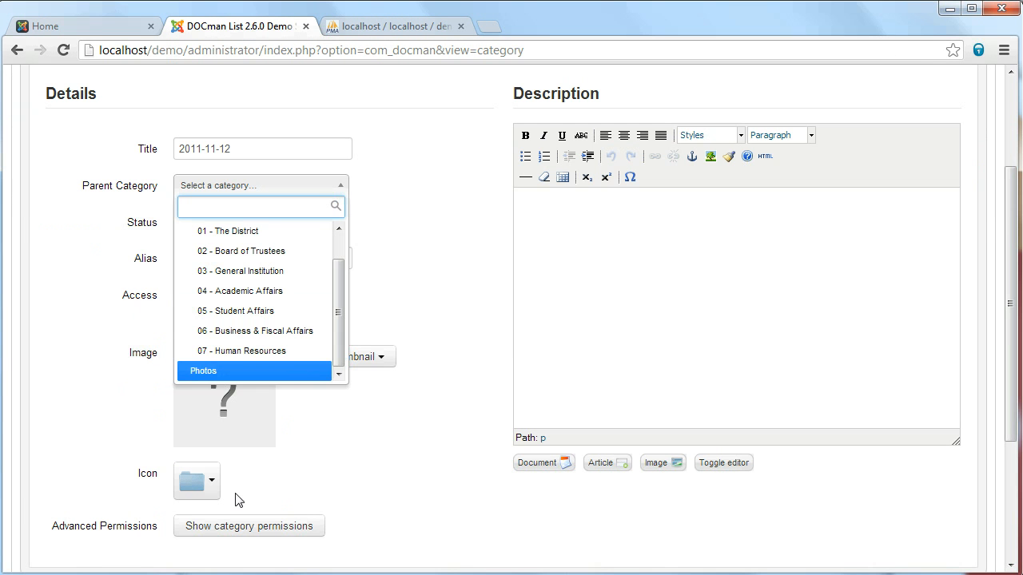
scroll(489, 239, "up", 2)
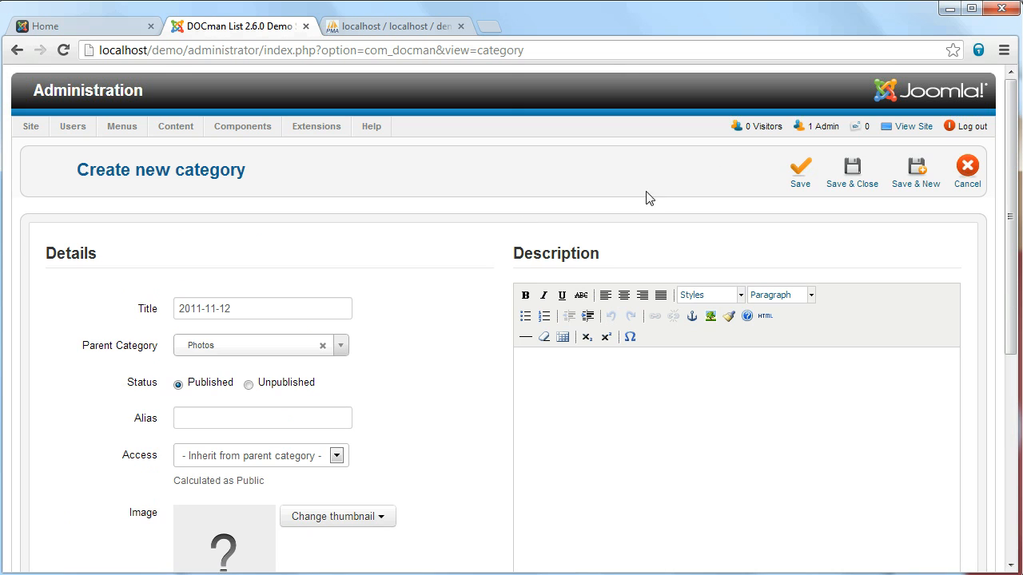
left_click(911, 181)
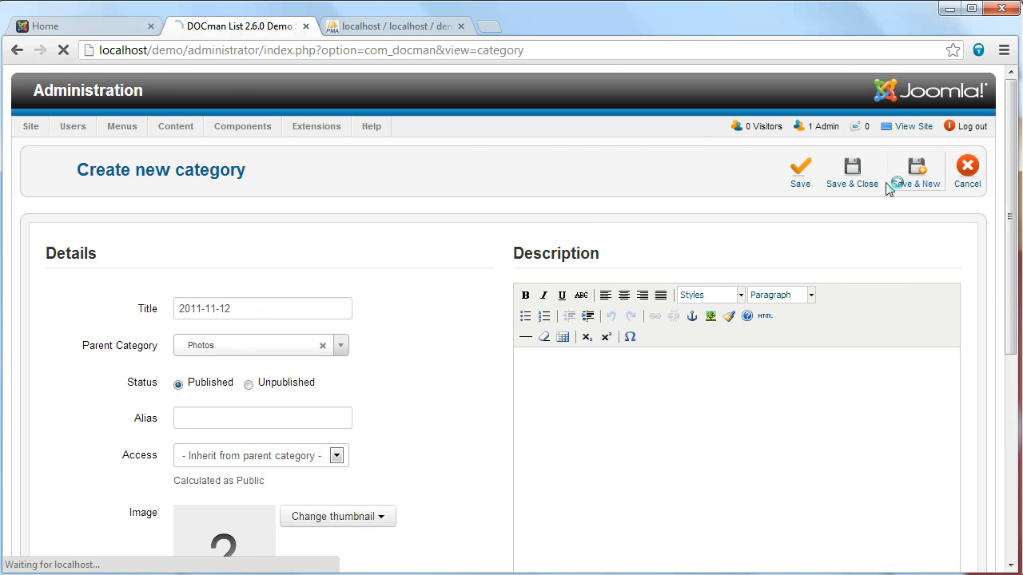
Step: Create the category "2011-03-27" under Photos, copying its name from the folder, and save it, continuing with a new one
left_click(435, 574)
left_click(372, 181)
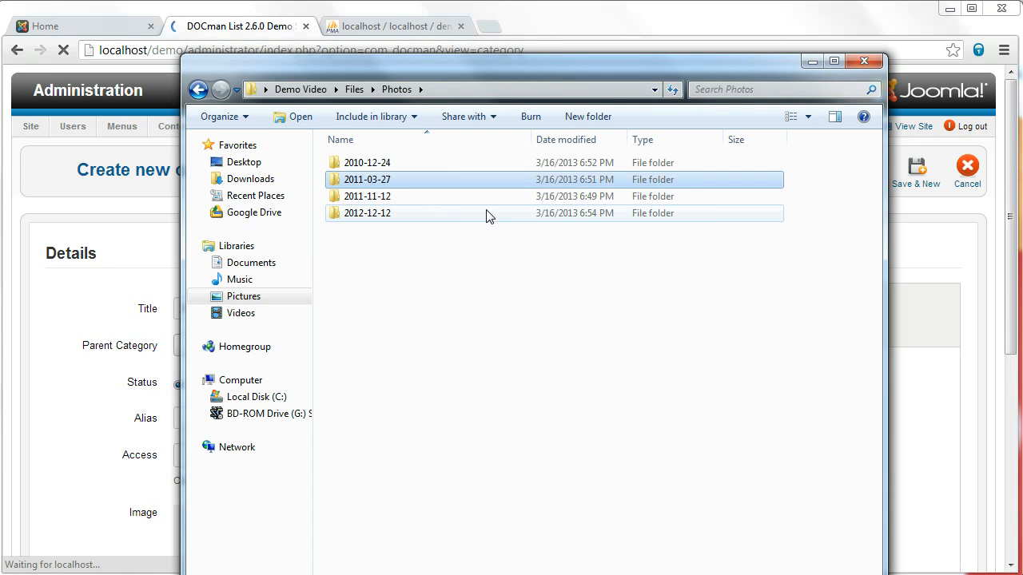
left_click(160, 272)
left_click(216, 315)
key("ctrl+v")
left_click(341, 348)
scroll(335, 463, "down", 2)
scroll(335, 463, "down", 1)
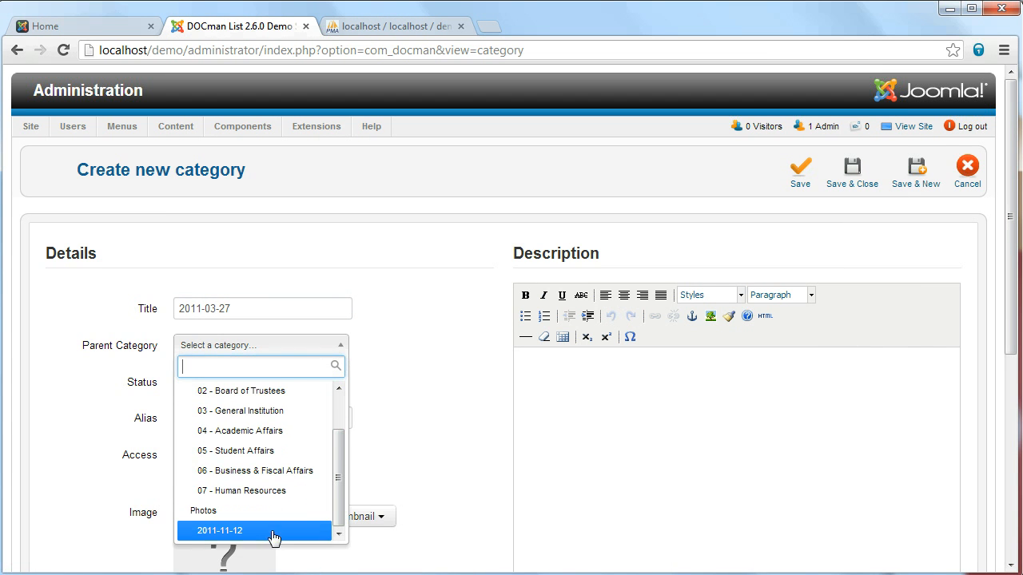
left_click(254, 516)
left_click(916, 169)
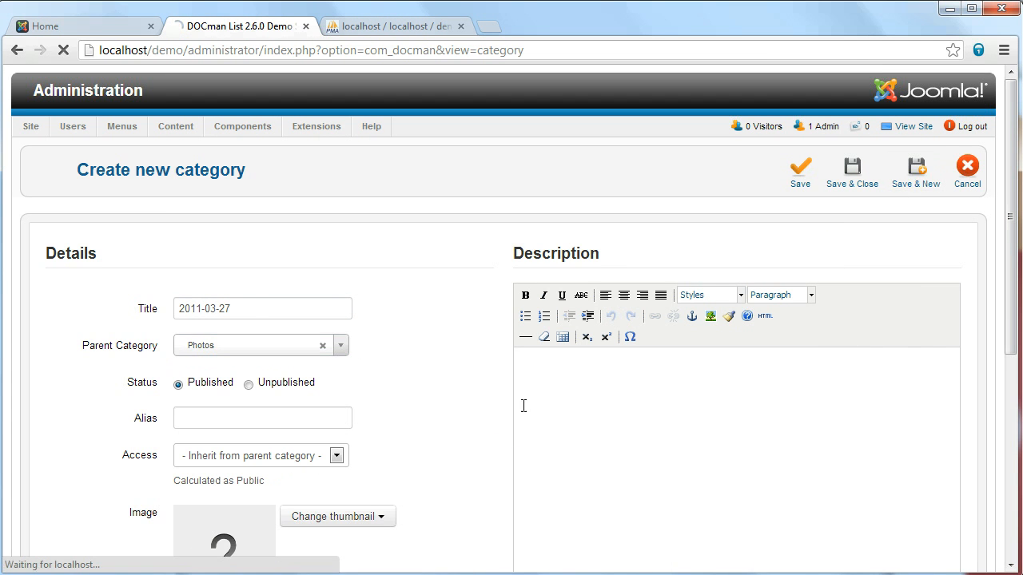
Step: Create the category "2012-12-12" under Photos, copying its name from the folder, and save it, continuing with a new one
key("alt+Tab")
left_click(379, 211)
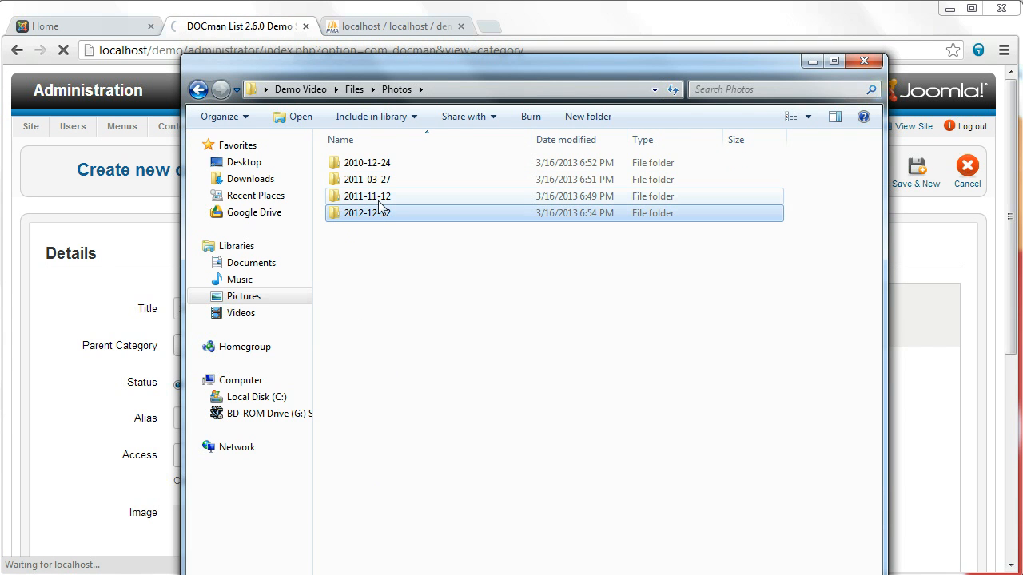
key("F2")
key("ctrl+c")
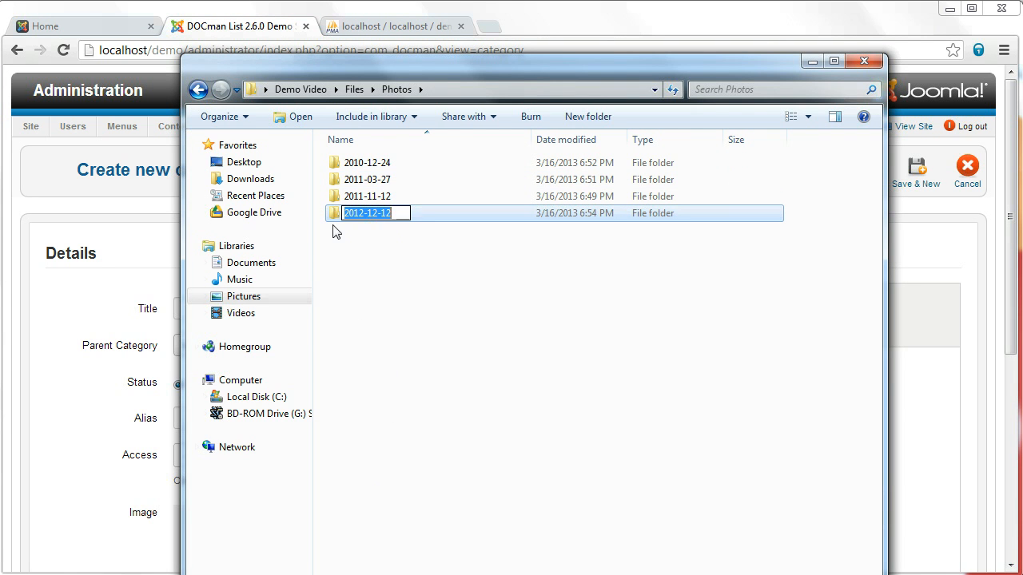
left_click(151, 252)
left_click(283, 307)
key("ctrl+v")
left_click(341, 346)
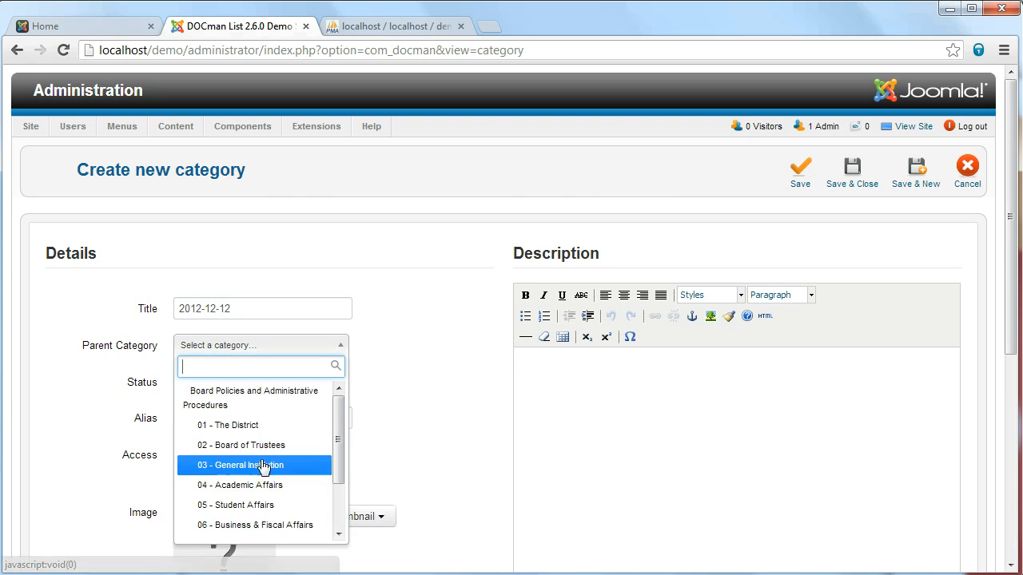
scroll(256, 472, "down", 3)
left_click(208, 411)
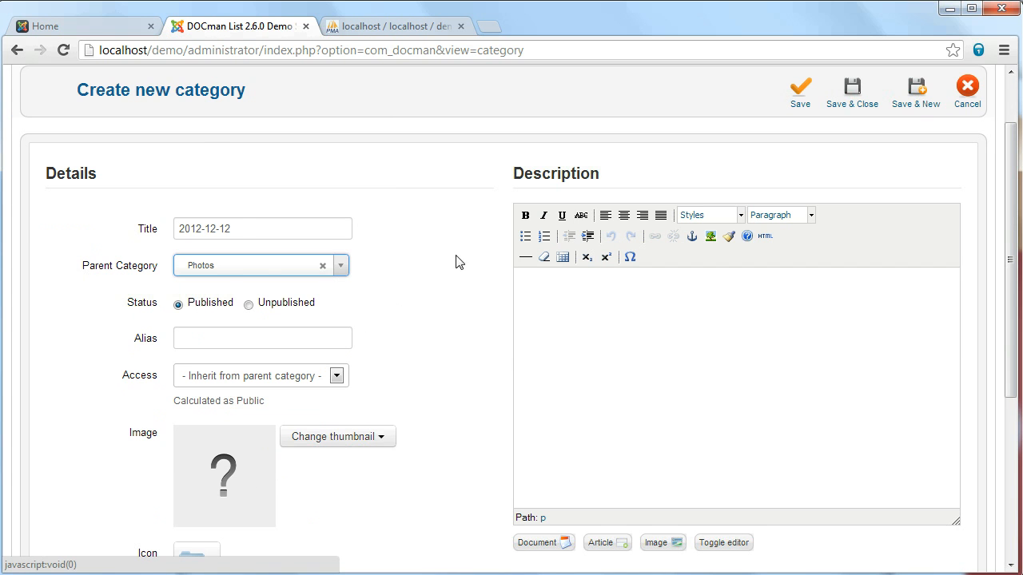
left_click(914, 102)
Step: Create the category "2010-12-24" under Photos, copying its name from the folder, and save it, continuing with a new one
key("alt+Tab")
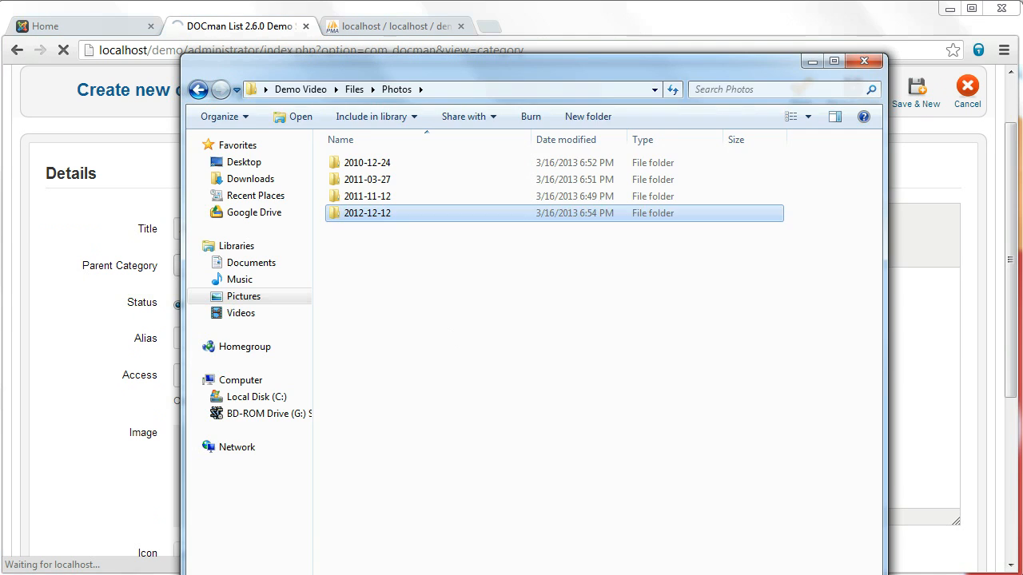
left_click(376, 166)
key("F2")
key("ctrl+c")
key("alt+Tab")
left_click(251, 318)
key("ctrl+v")
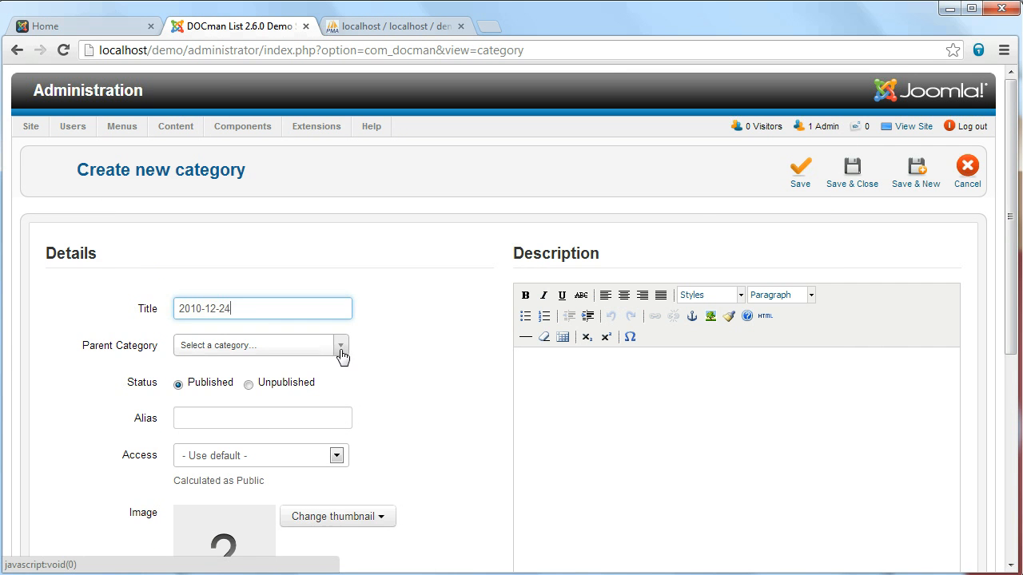
left_click(341, 354)
scroll(304, 414, "down", 3)
left_click(268, 397)
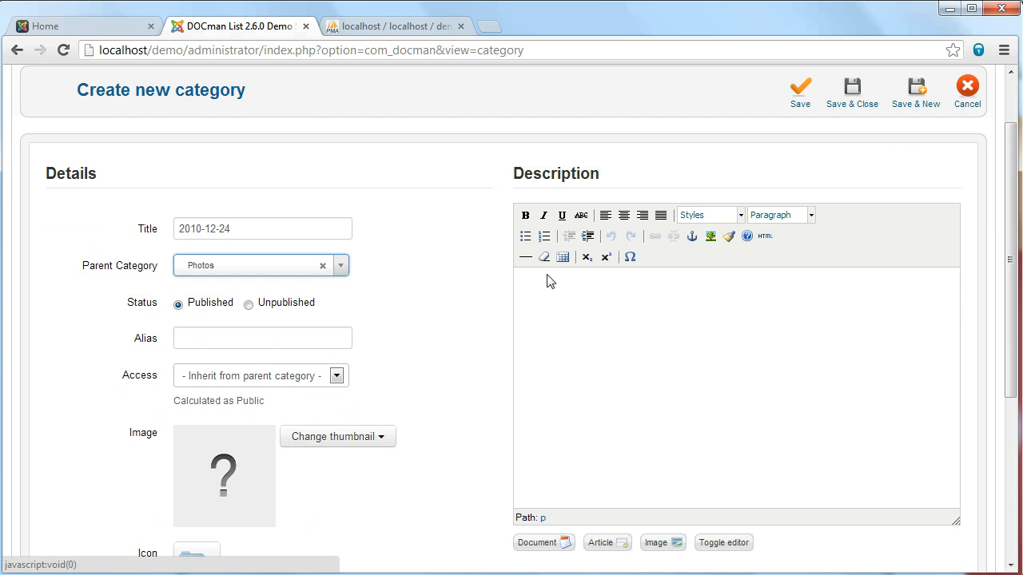
left_click(914, 103)
Step: Create a top-level category "Videos" named after the folder, without a parent category, and save and close it
key("alt+Tab")
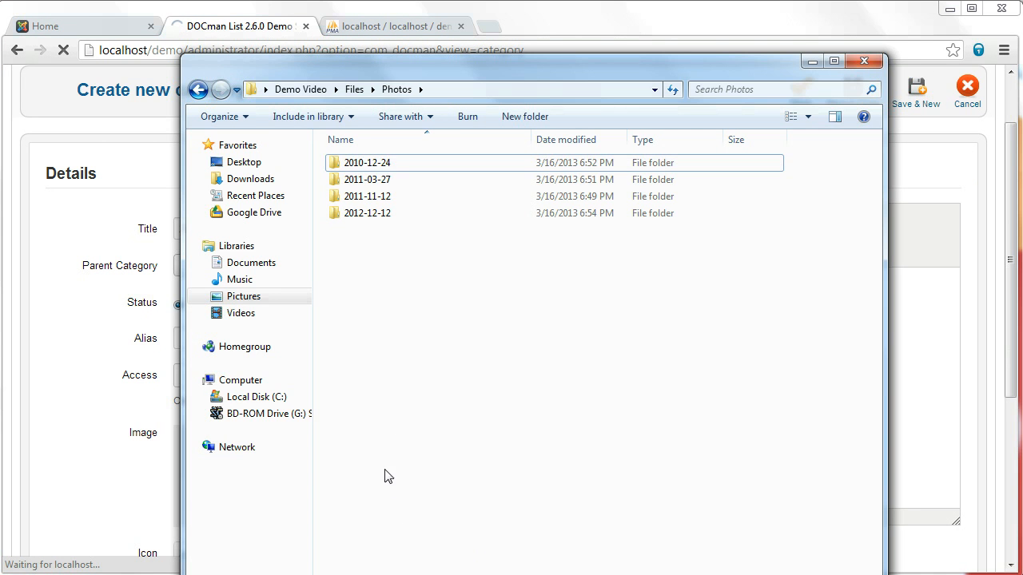
key("BackSpace")
double_click(366, 200)
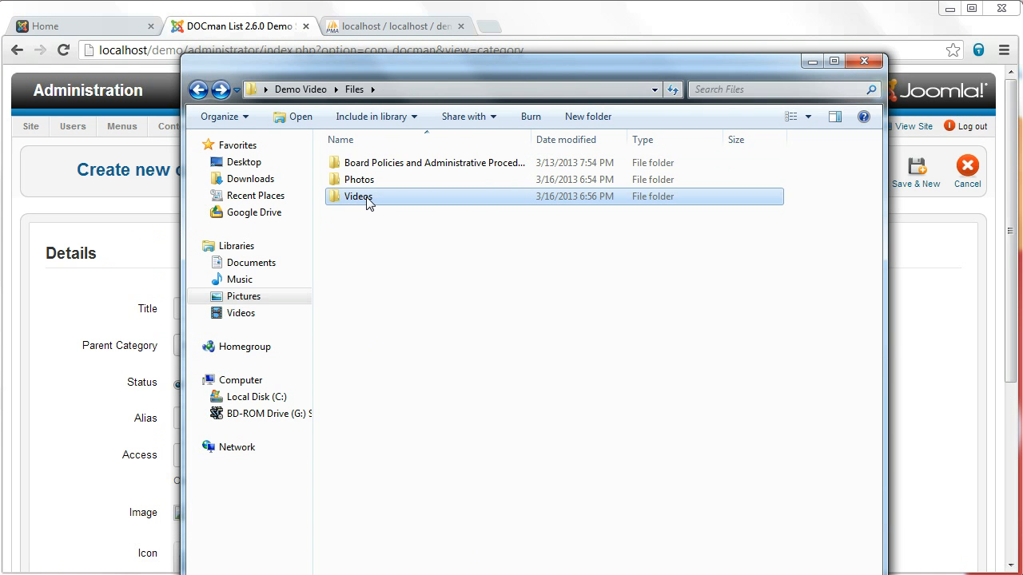
key("BackSpace")
left_click(99, 302)
left_click(240, 307)
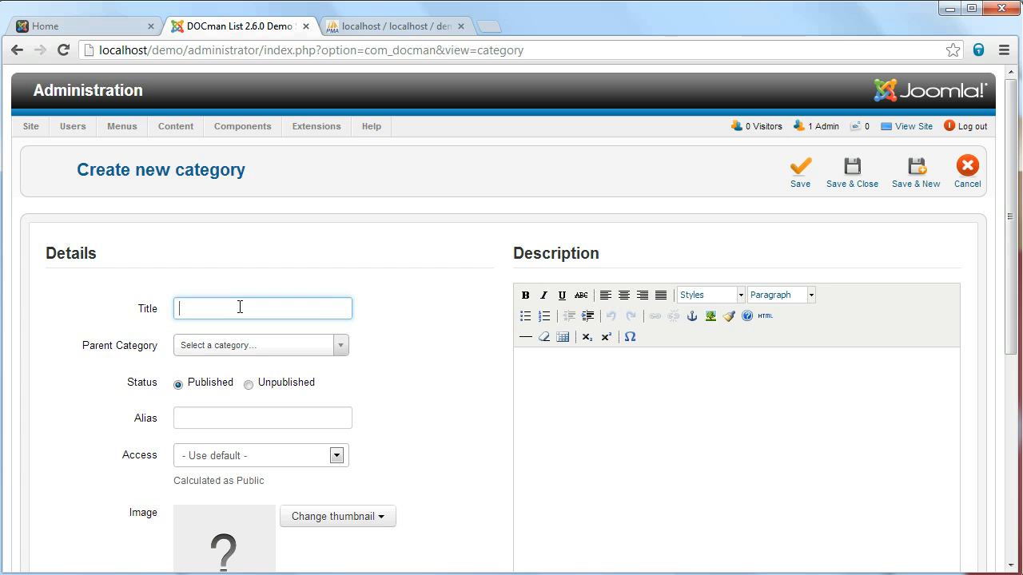
left_click(343, 349)
left_click(389, 321)
left_click(847, 191)
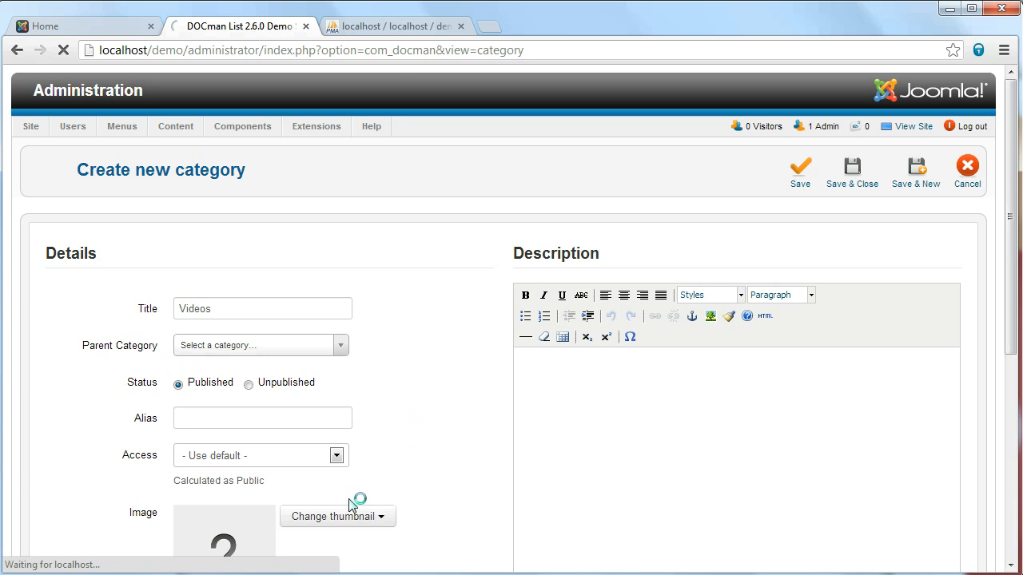
Step: Select all files in the Videos folder of DOCman's file storage and start creating documents from them
scroll(212, 390, "down", 2)
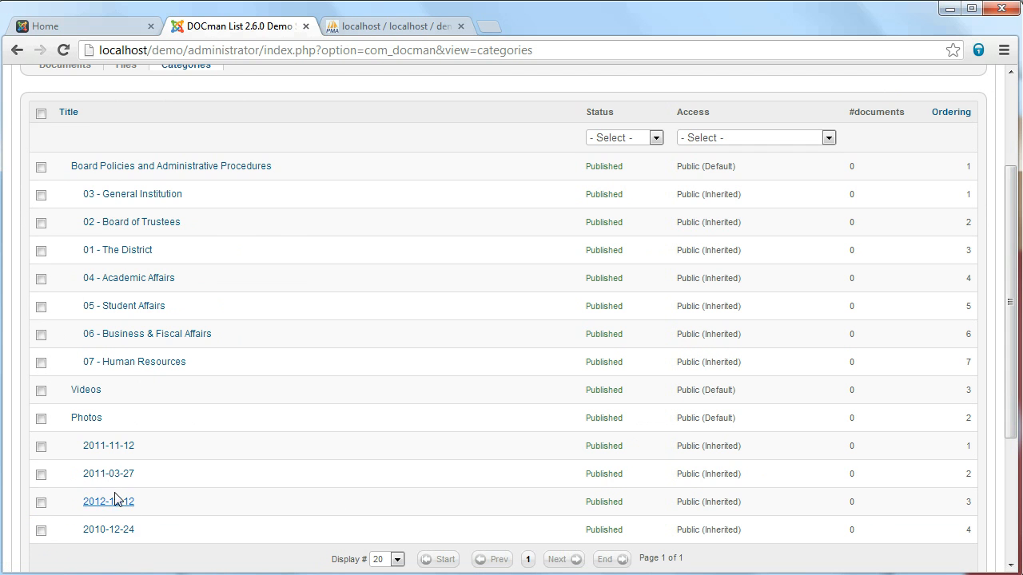
scroll(148, 468, "up", 2)
left_click(121, 223)
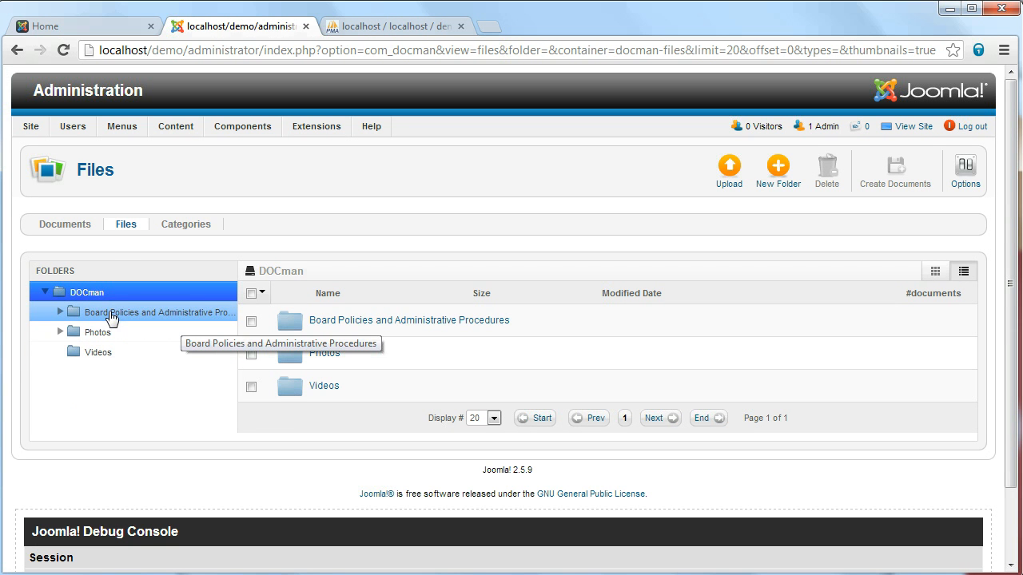
left_click(91, 357)
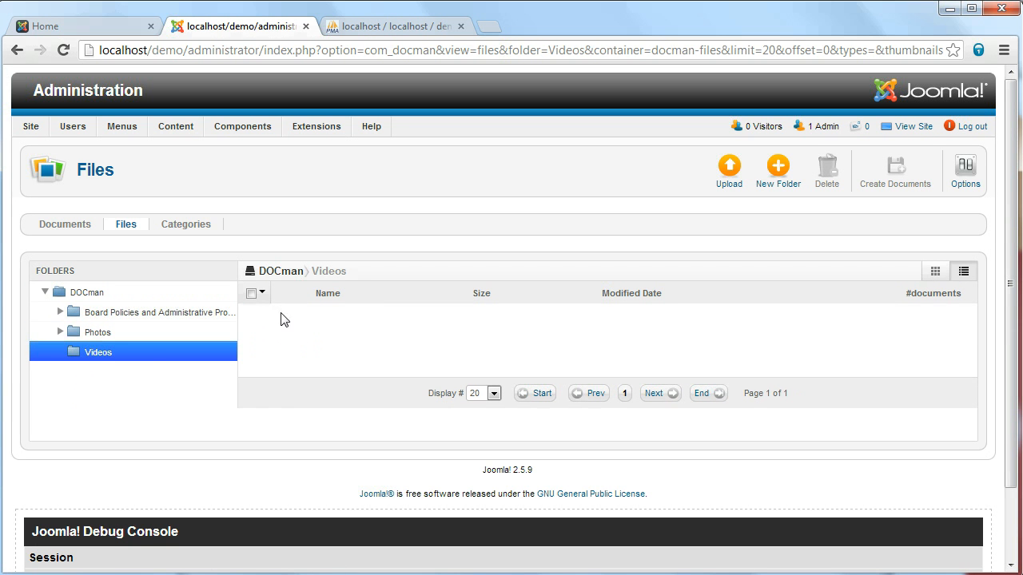
left_click(251, 293)
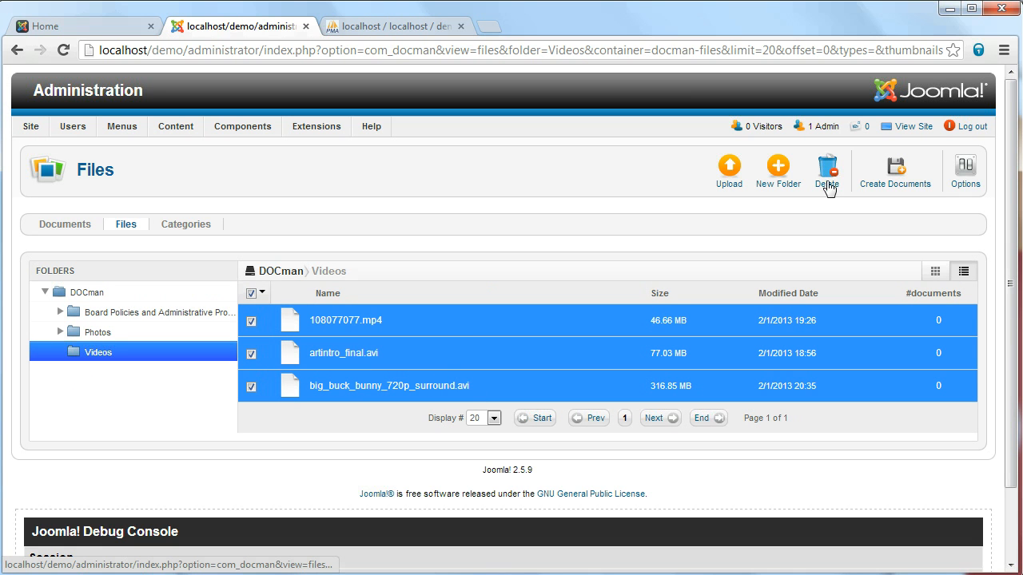
left_click(906, 170)
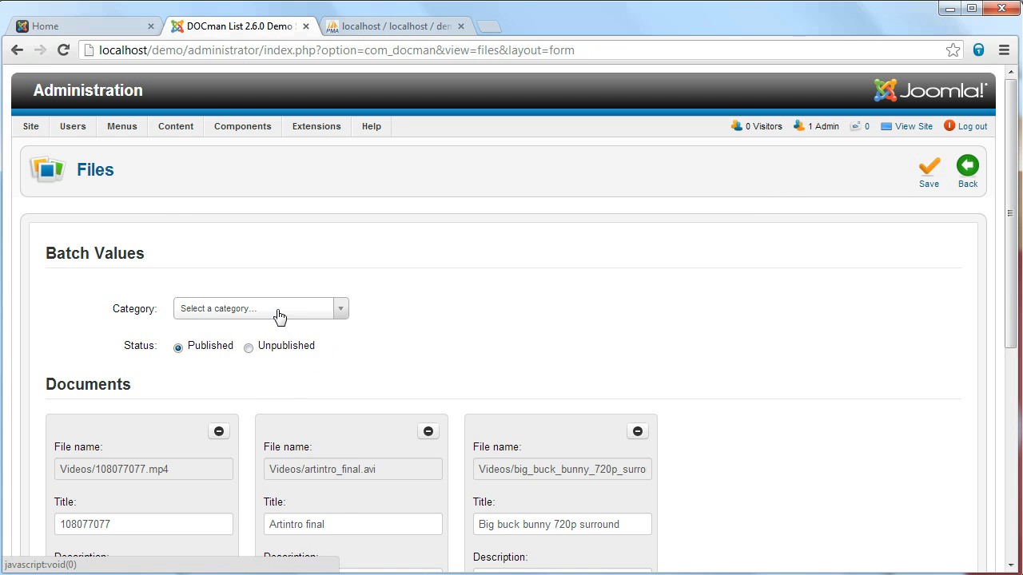
Step: Set the batch category to Videos for the new video documents, save them and return to the files
left_click(277, 310)
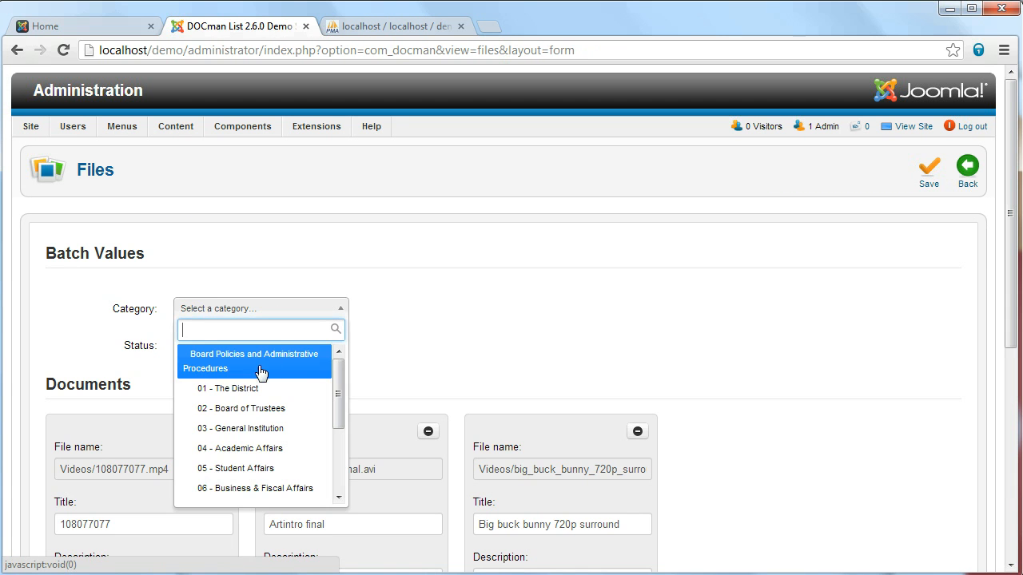
scroll(264, 368, "down", 5)
left_click(292, 411)
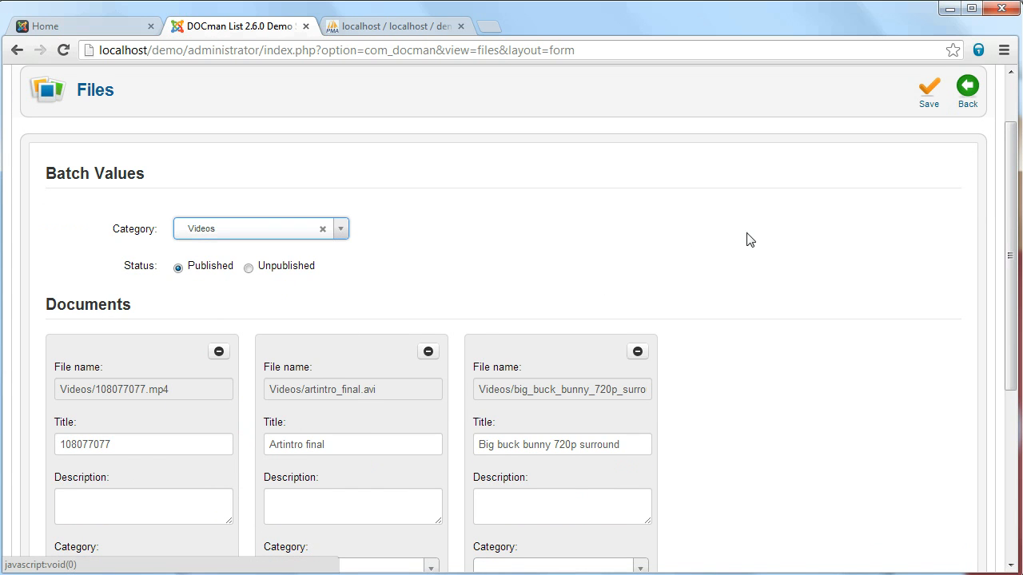
left_click(927, 100)
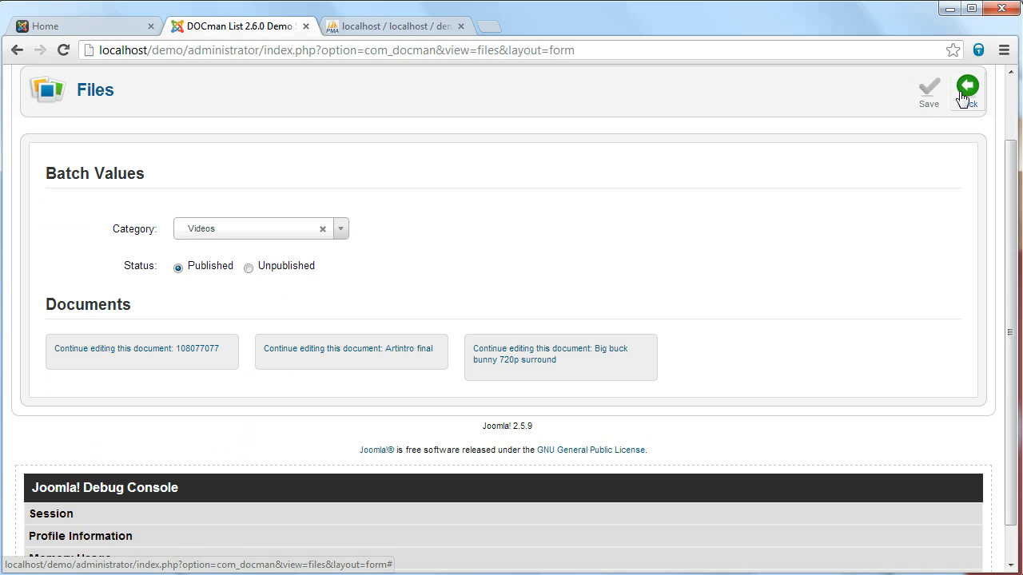
left_click(967, 99)
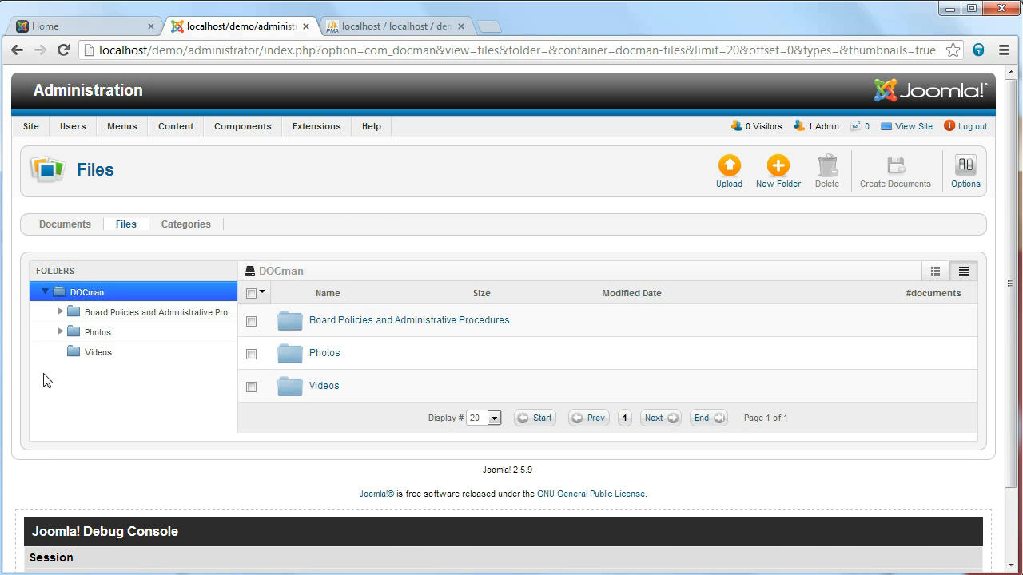
Step: Select all images in the Photos/2010-12-24 folder and start creating documents from them
left_click(60, 333)
left_click(97, 360)
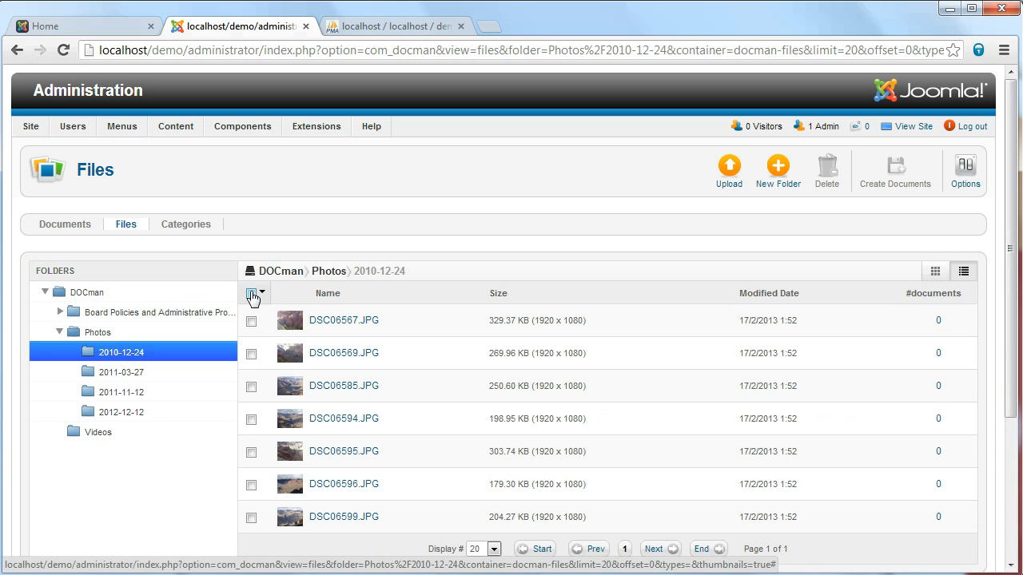
scroll(287, 360, "down", 1)
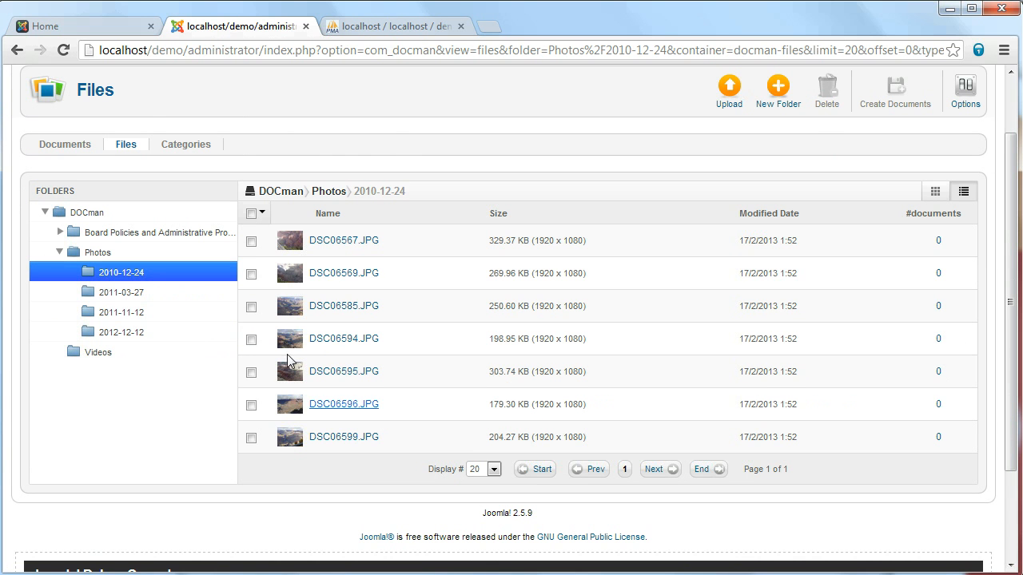
left_click(251, 214)
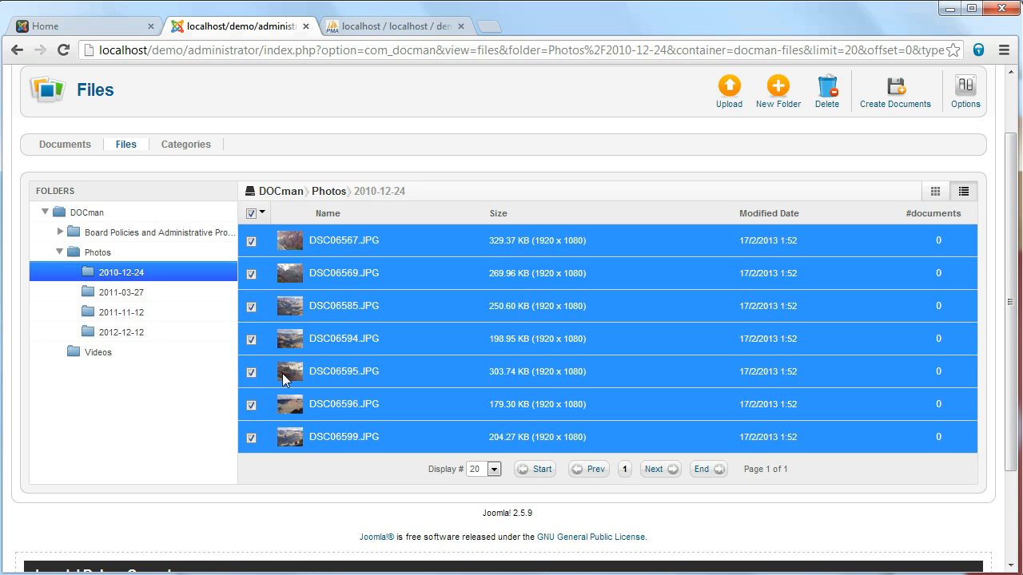
scroll(603, 313, "up", 1)
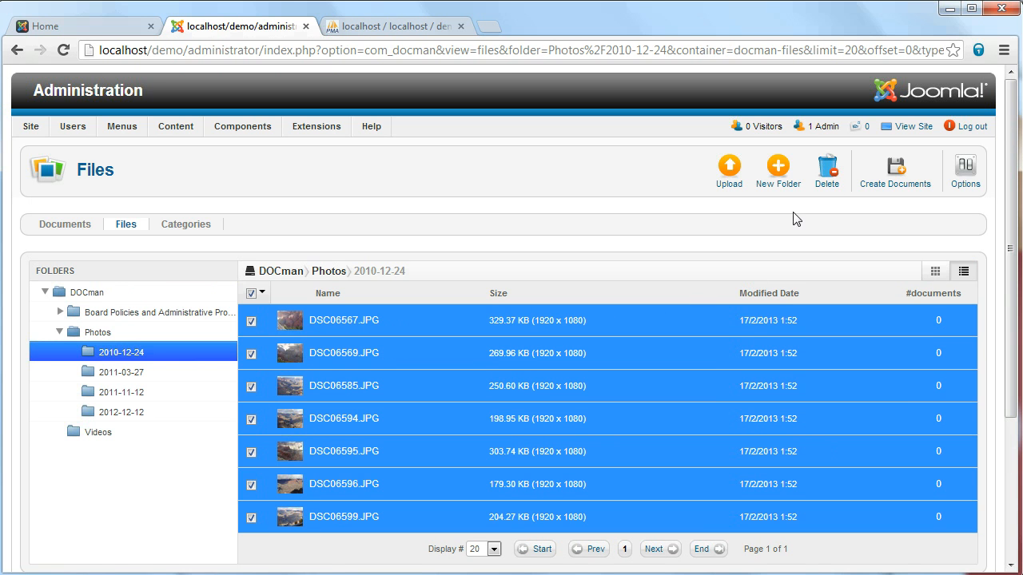
left_click(889, 173)
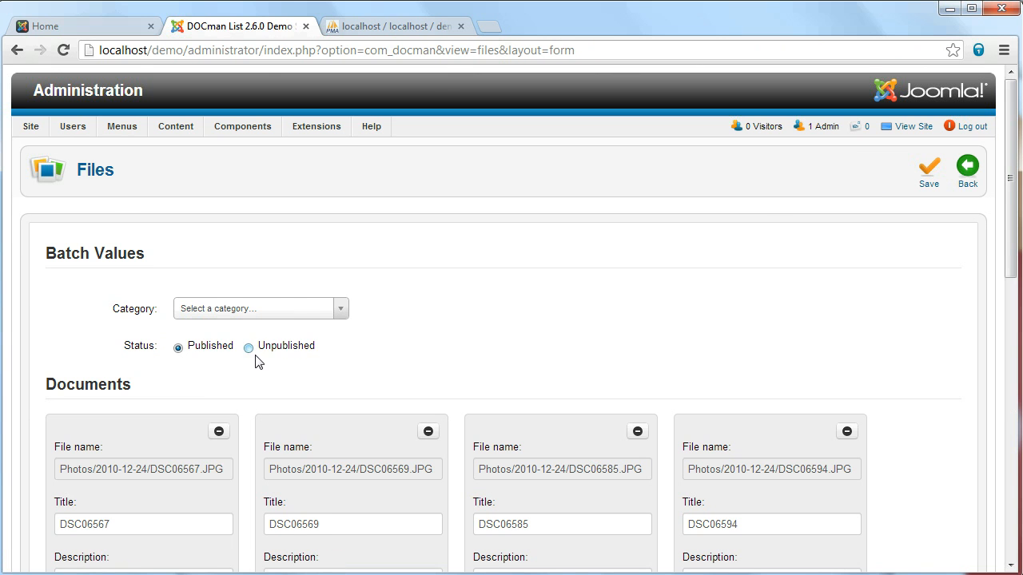
Step: Set the batch category to 2010-12-24 for these photo documents, save them and return to the files
left_click(308, 307)
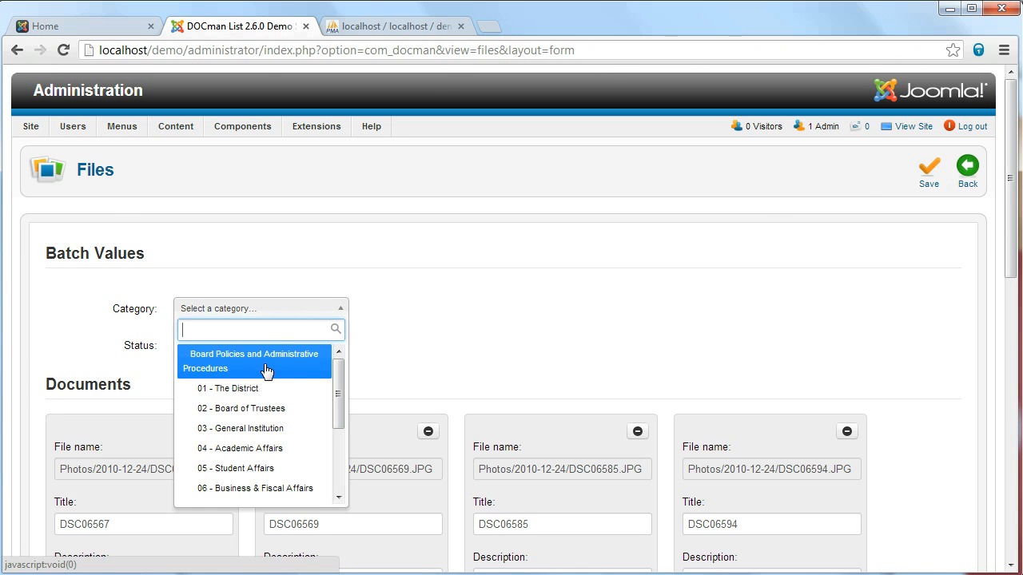
scroll(239, 414, "down", 3)
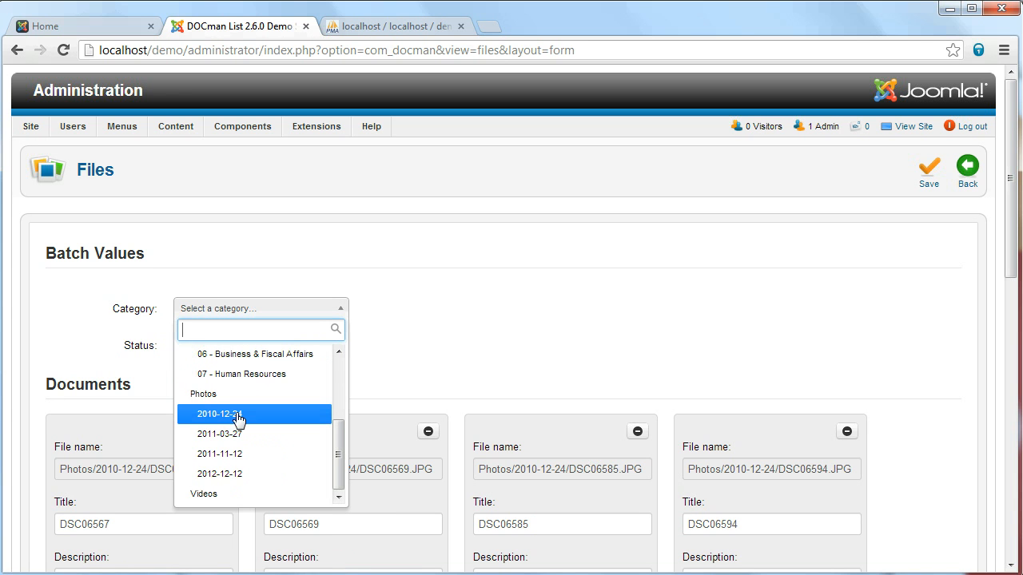
left_click(238, 417)
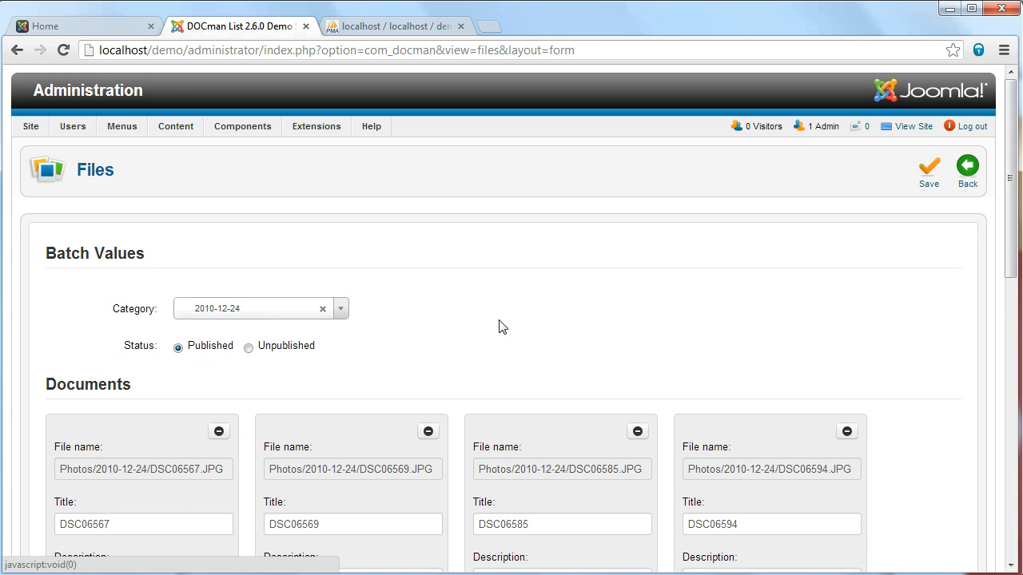
scroll(496, 329, "down", 3)
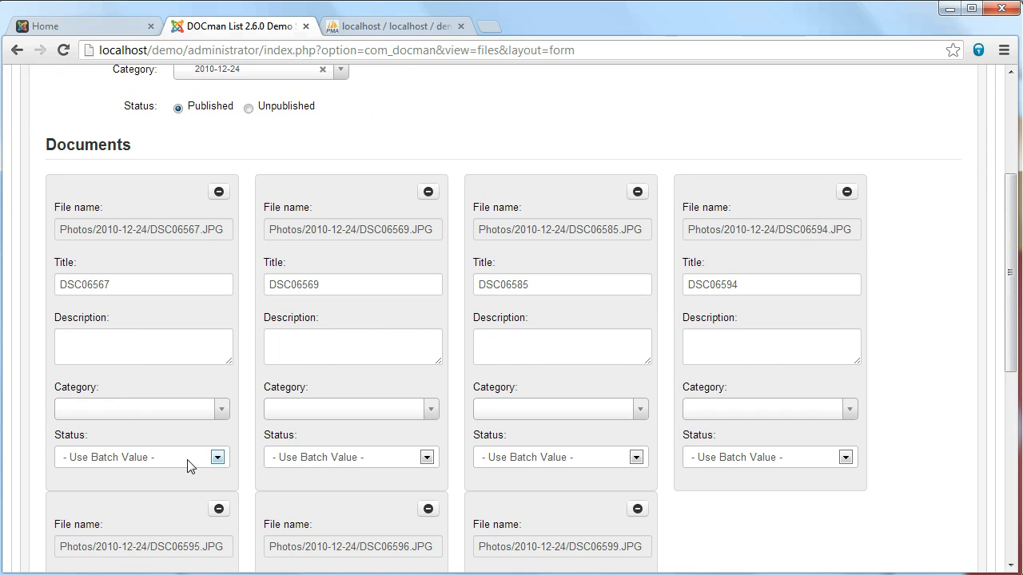
scroll(240, 507, "down", 3)
scroll(746, 456, "up", 6)
left_click(927, 183)
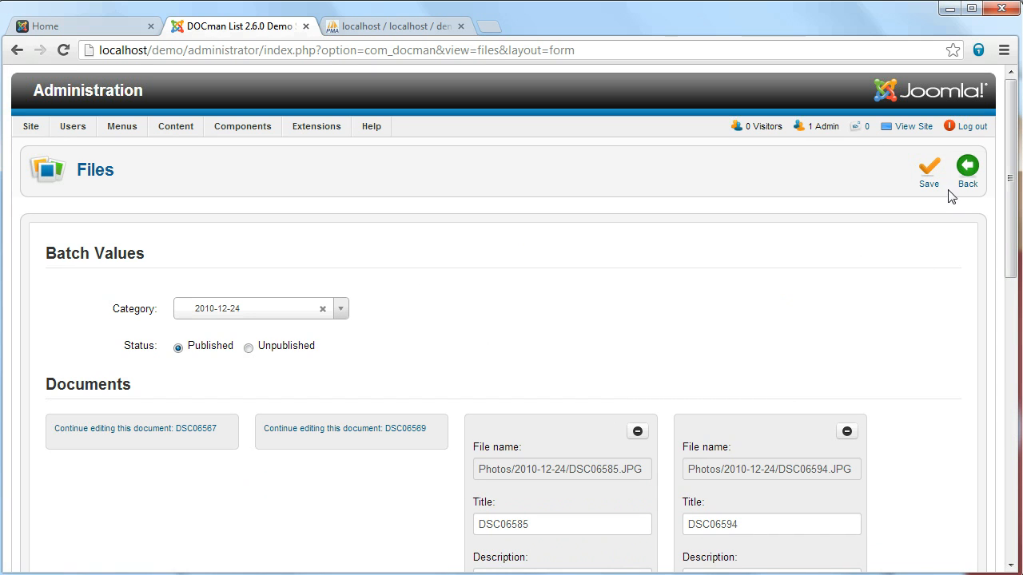
scroll(849, 283, "down", 4)
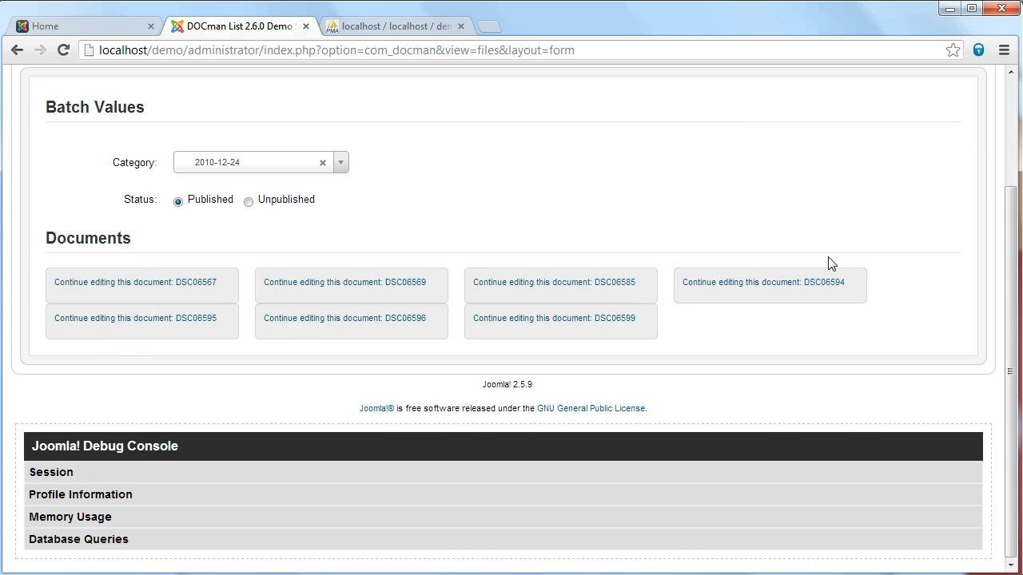
scroll(767, 262, "up", 3)
left_click(968, 172)
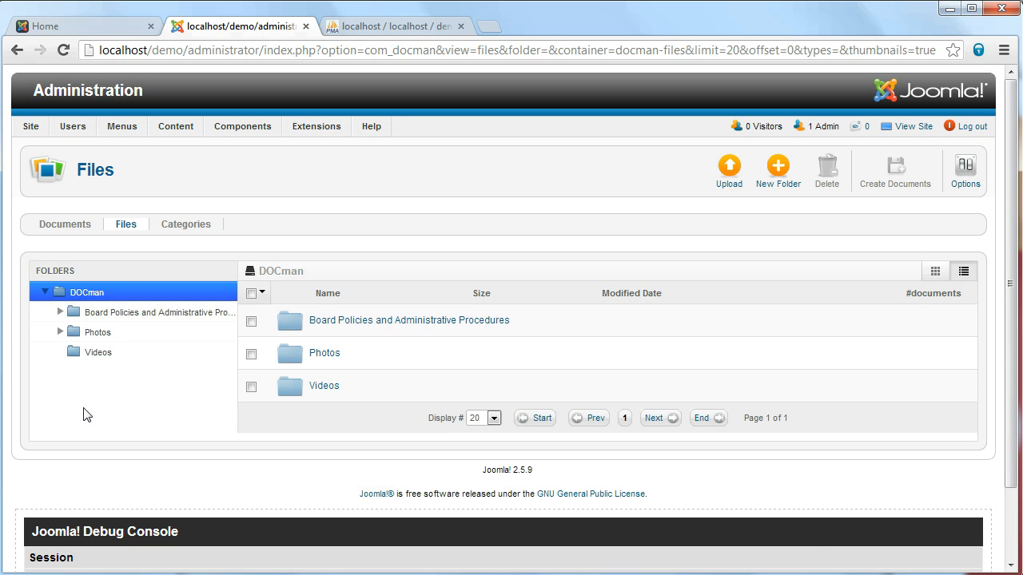
Step: Select all images in the Photos/2011-03-27 folder and start creating documents from them
left_click(59, 333)
left_click(106, 372)
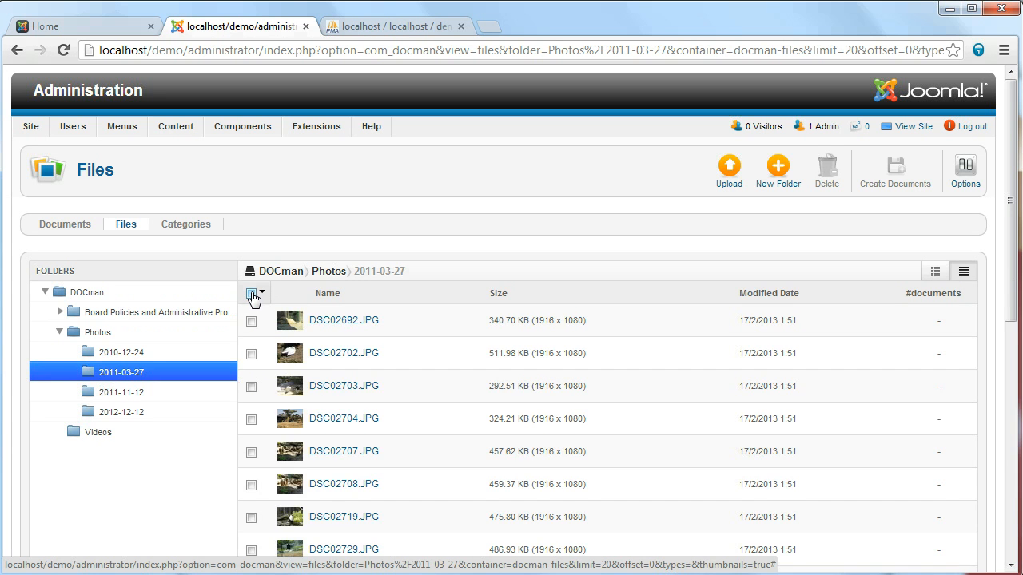
left_click(252, 297)
scroll(572, 356, "down", 2)
scroll(613, 333, "down", 3)
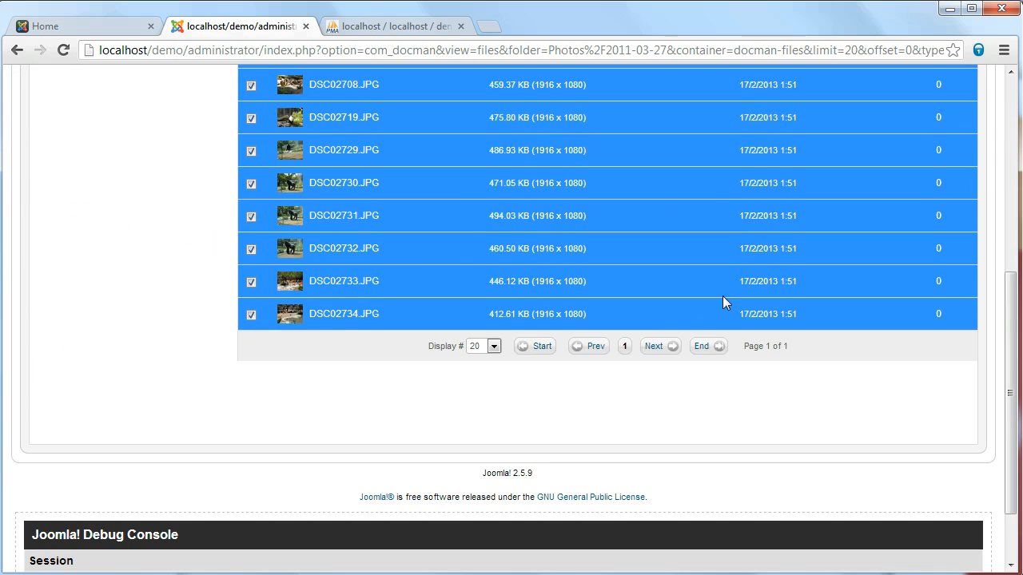
scroll(712, 302, "up", 6)
left_click(897, 170)
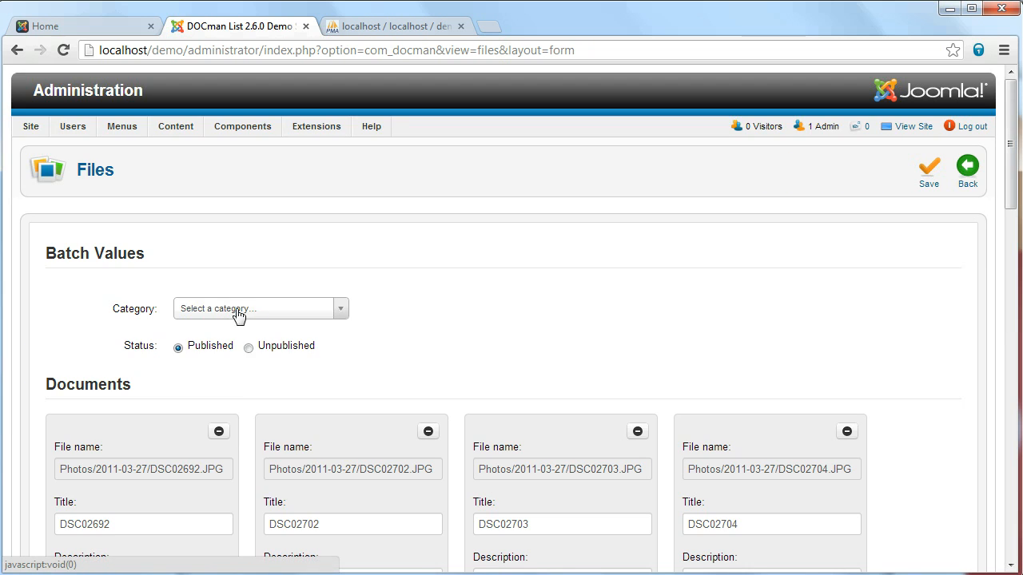
Step: Set the batch category to 2011-03-27 for these photo documents, save them and return to the files
left_click(272, 314)
scroll(255, 408, "down", 5)
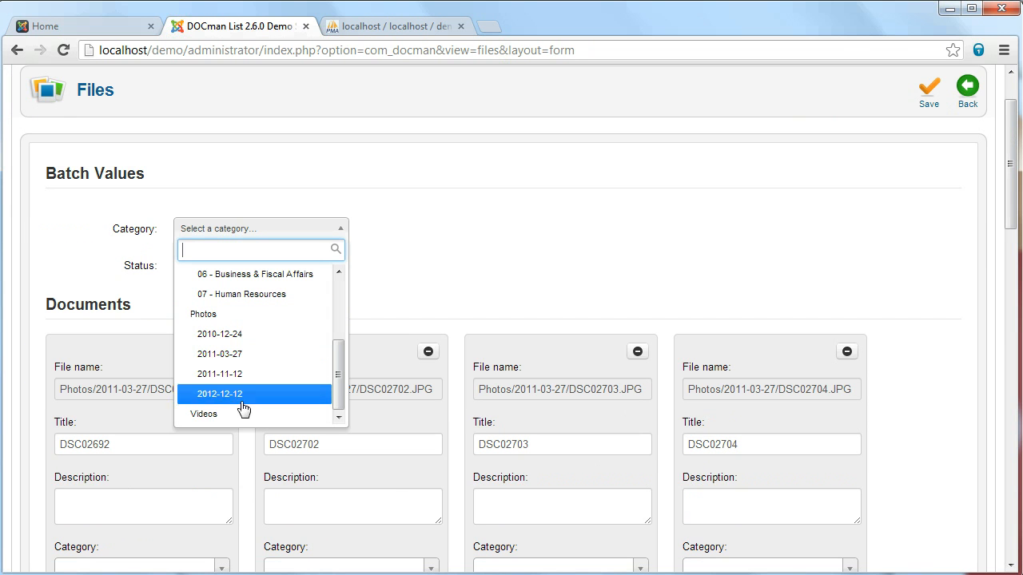
left_click(225, 361)
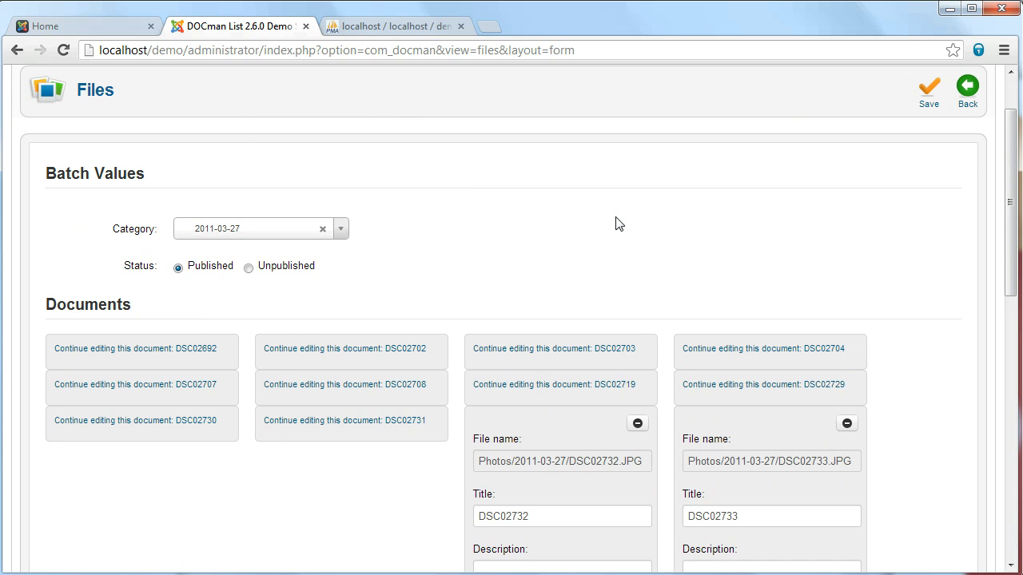
scroll(619, 225, "down", 1)
scroll(619, 224, "down", 2)
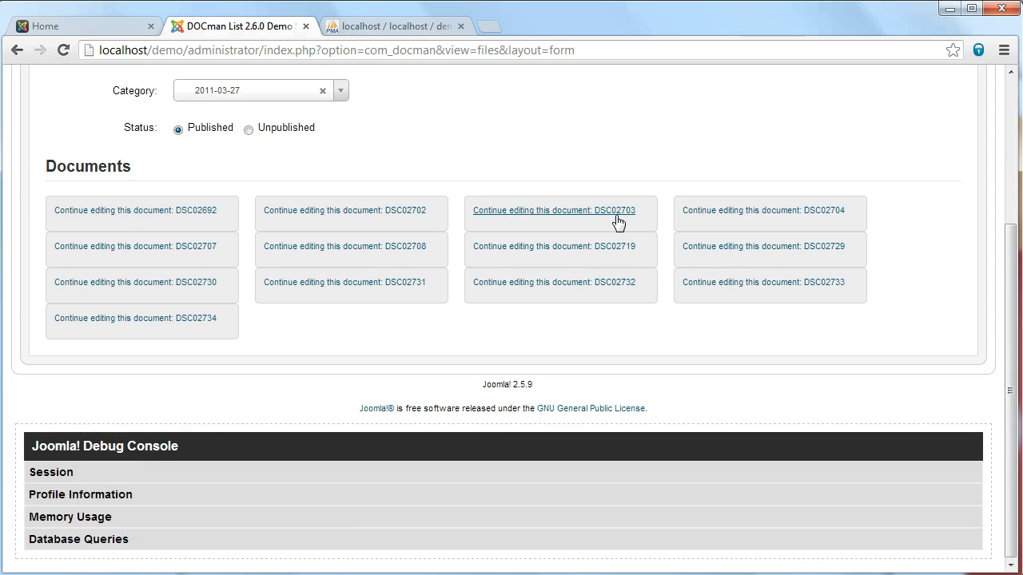
scroll(616, 222, "up", 3)
left_click(982, 188)
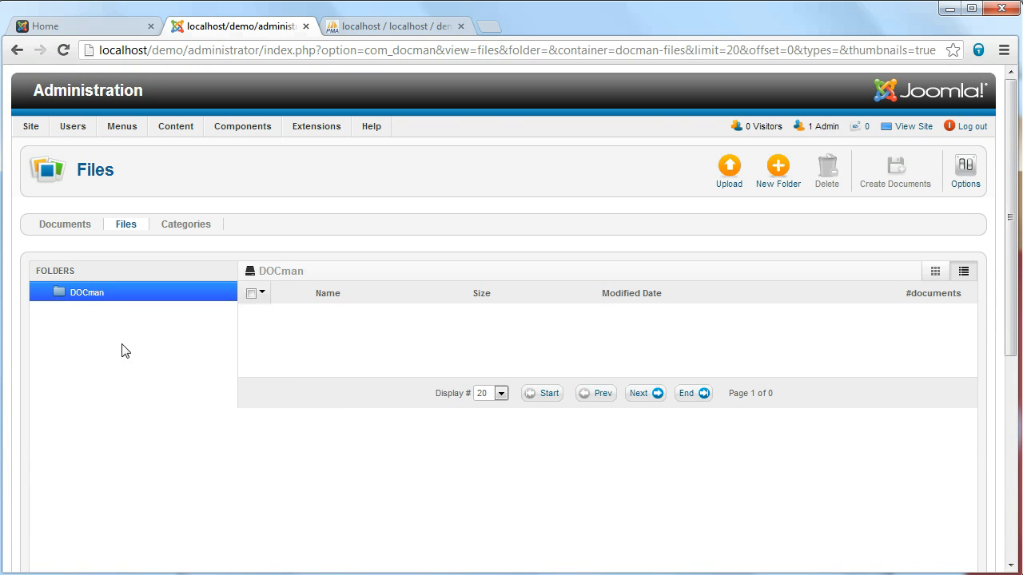
Step: Select all images in the Photos/2011-11-12 folder and start creating documents from them
left_click(60, 335)
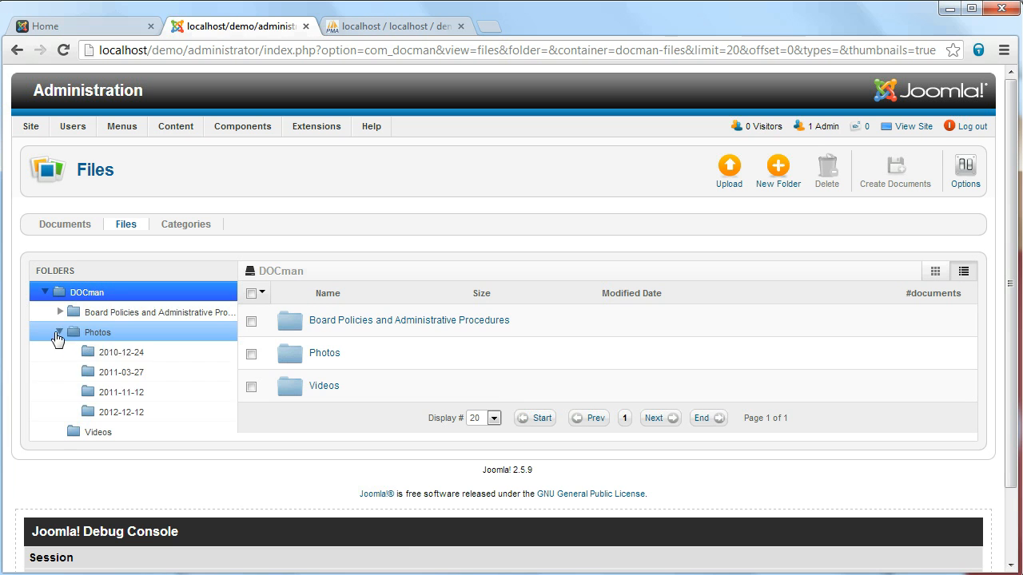
left_click(116, 391)
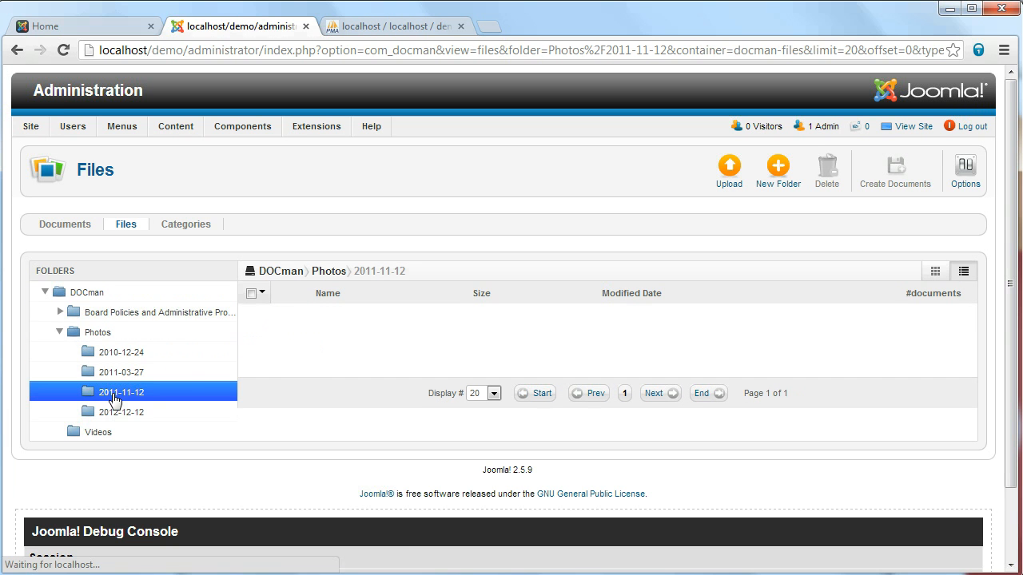
left_click(251, 294)
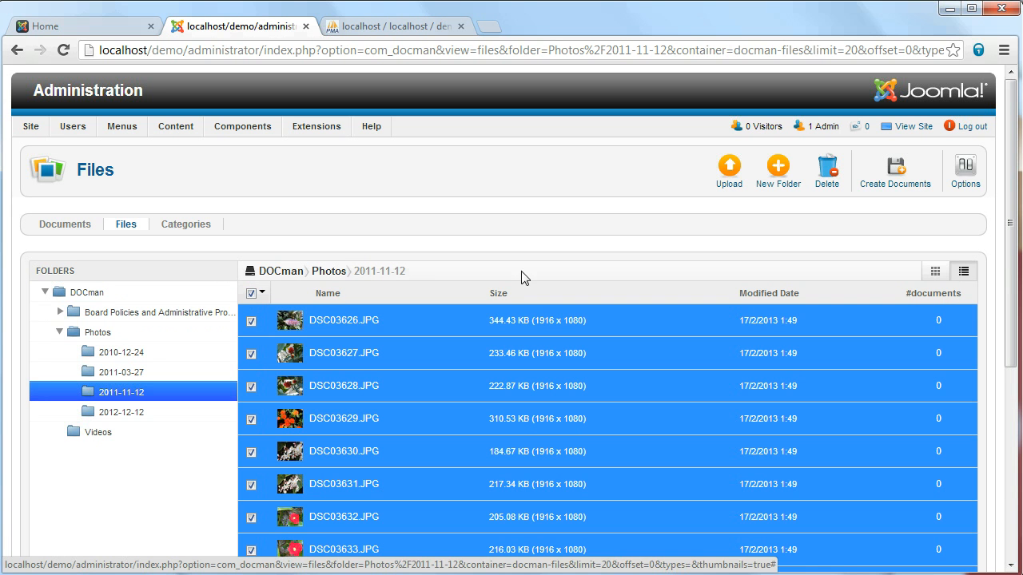
left_click(889, 179)
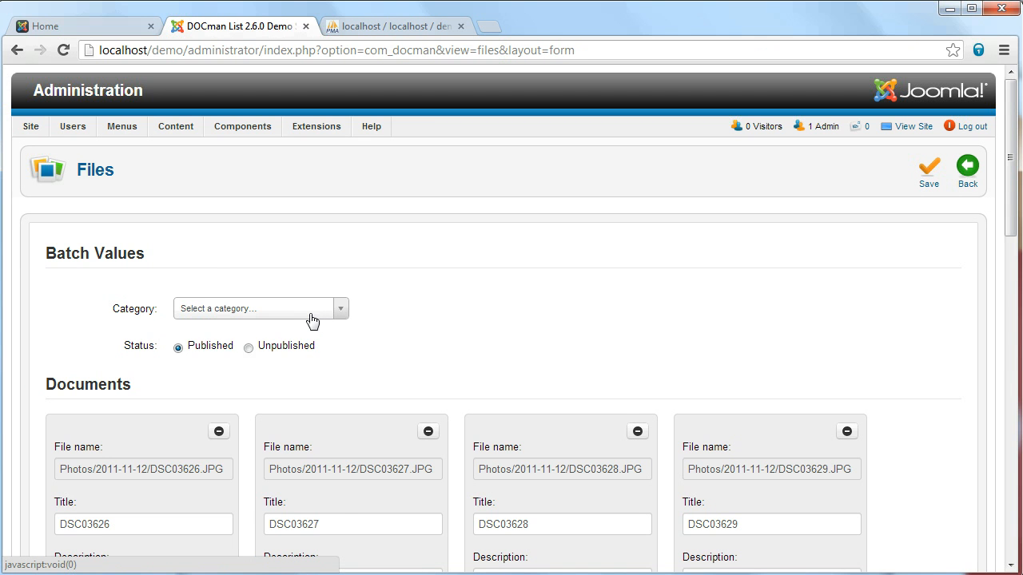
Step: Set the batch category to 2011-11-12 for these photo documents, save them and return to the files
left_click(311, 320)
scroll(279, 375, "down", 5)
left_click(240, 371)
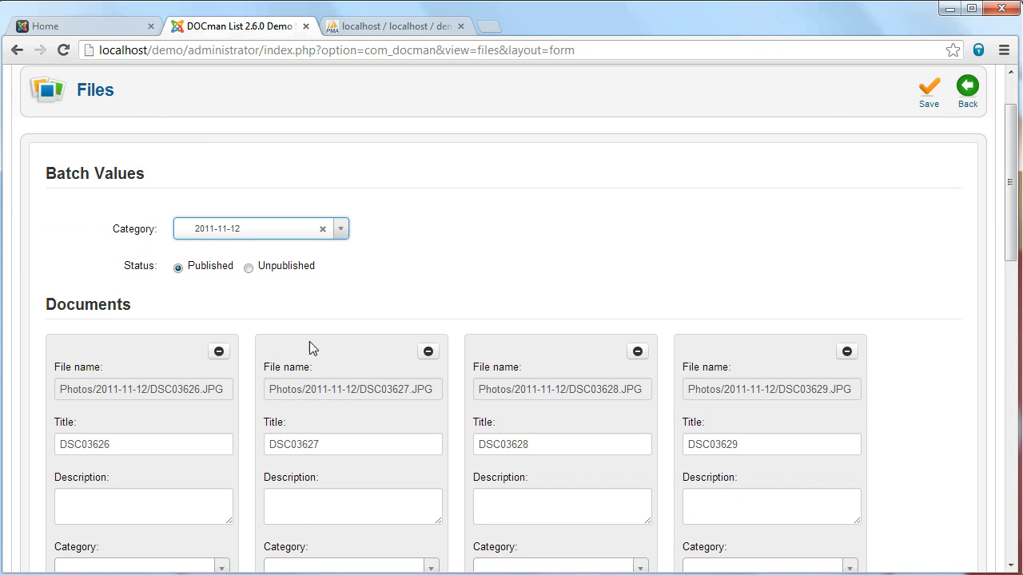
left_click(932, 94)
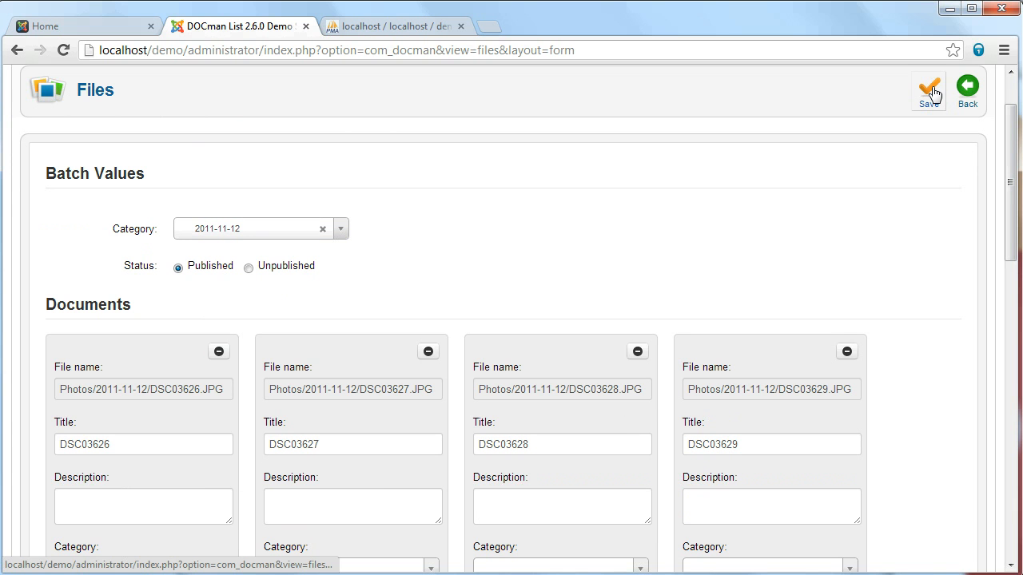
scroll(795, 244, "down", 2)
scroll(793, 243, "down", 5)
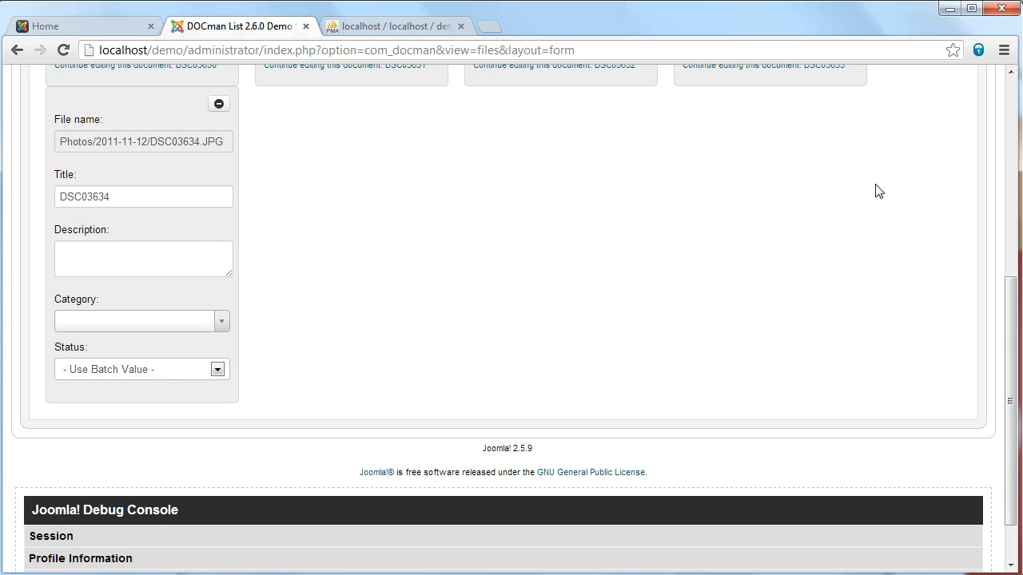
scroll(879, 192, "up", 5)
left_click(967, 169)
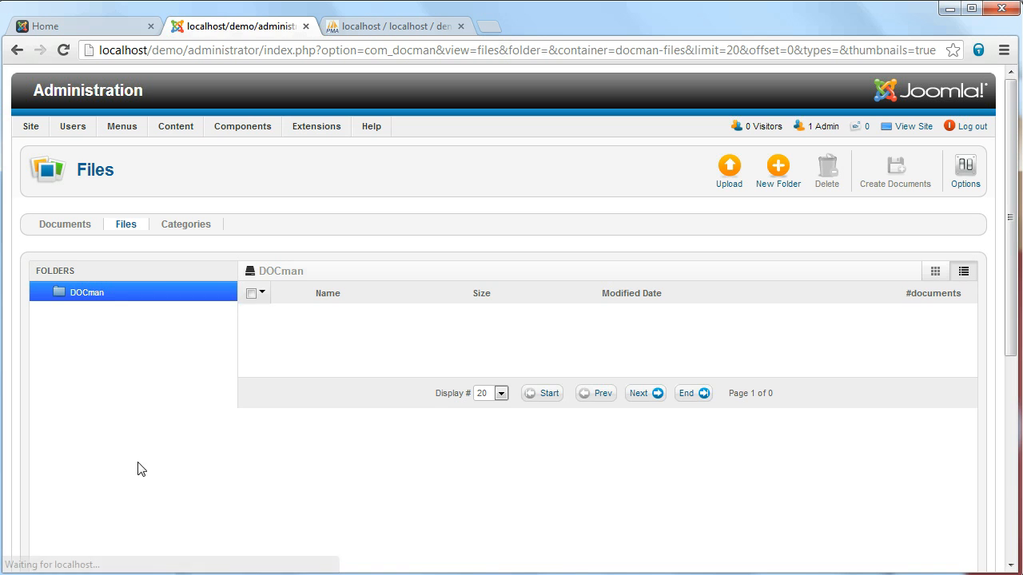
Step: Open the Photos/2012-12-12 folder in the file list
left_click(62, 334)
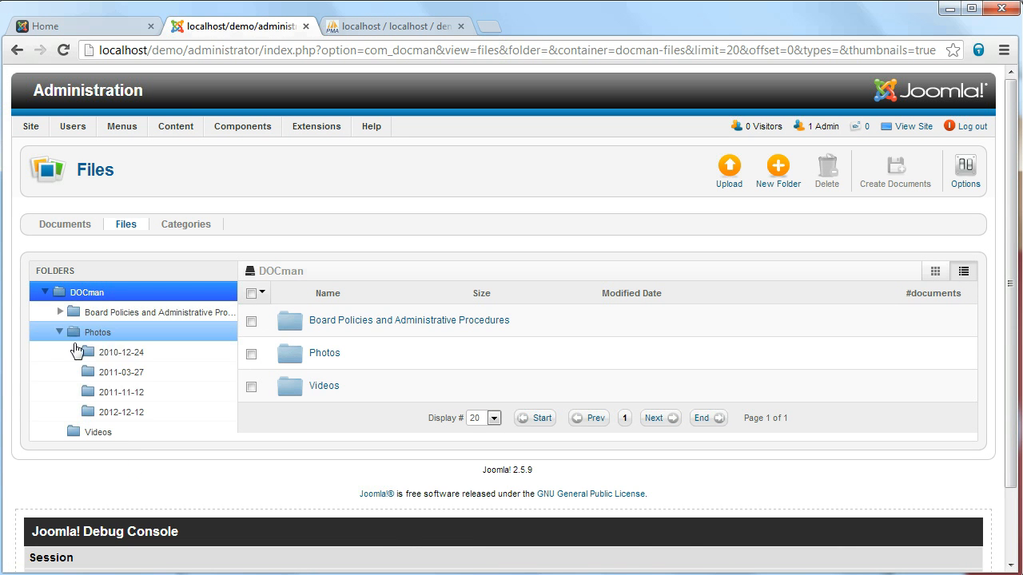
left_click(128, 412)
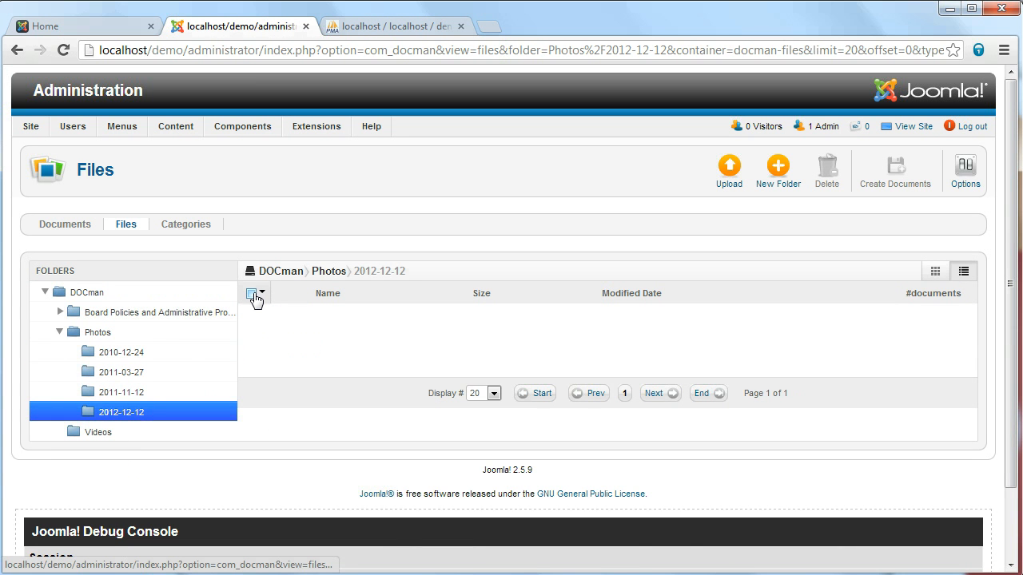